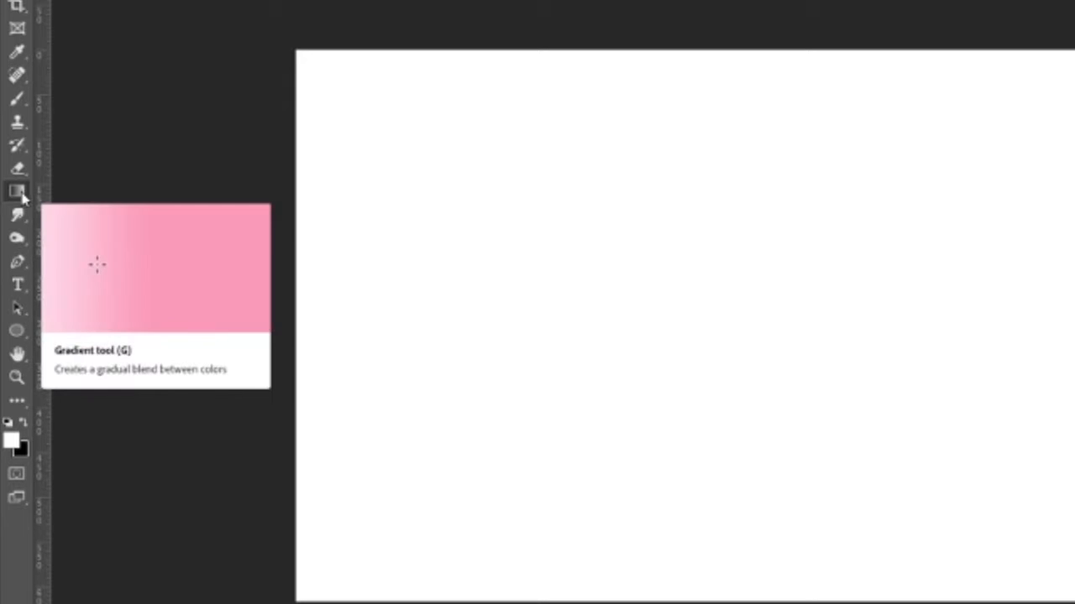
Step: Switch to the Paint Bucket tool and return to the Gradient tool
right_click(23, 195)
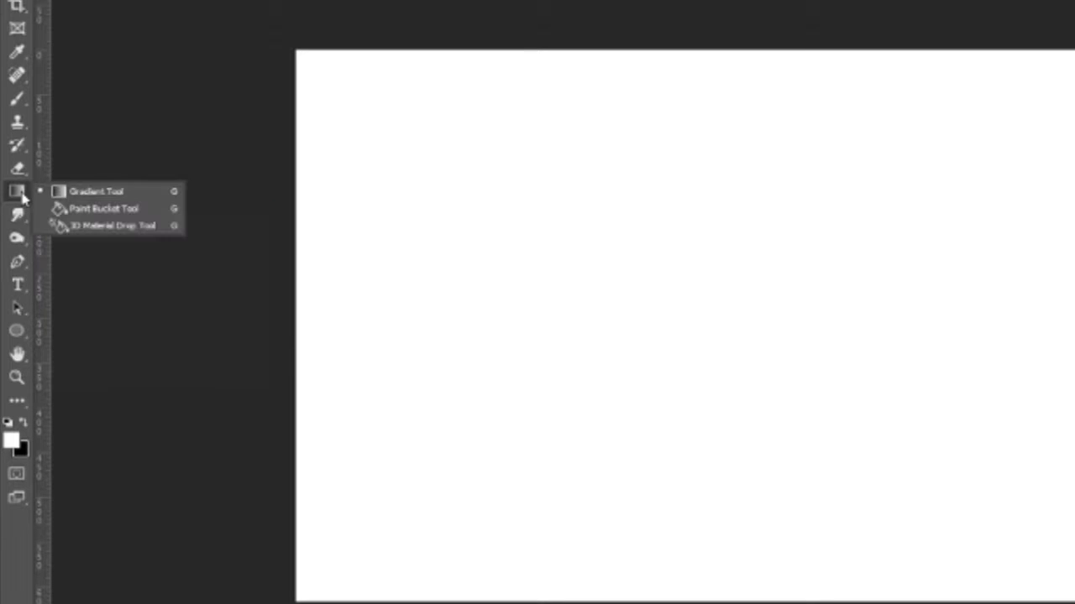
click(86, 212)
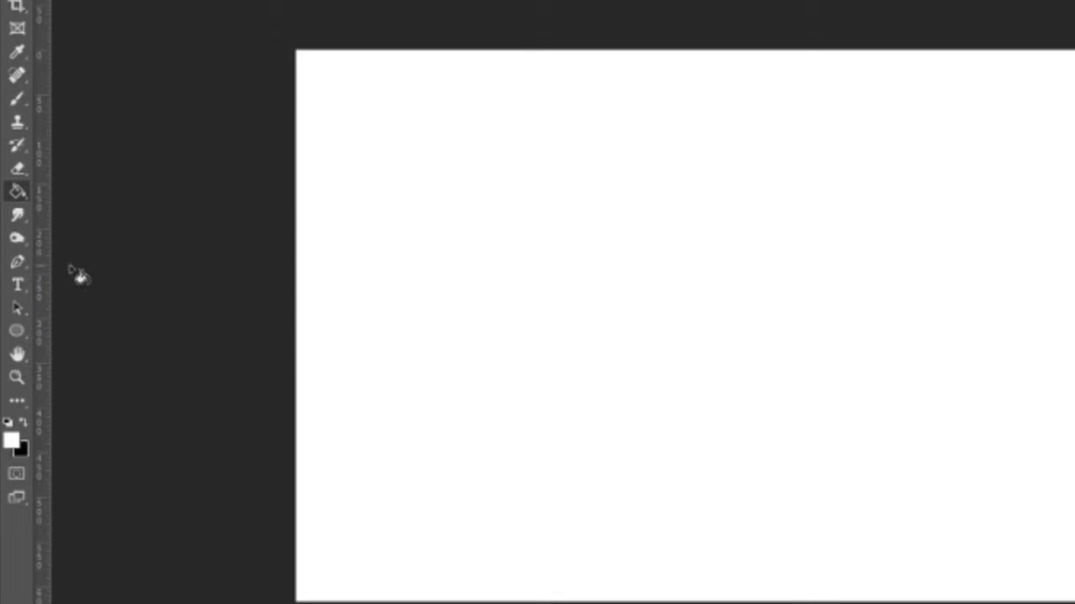
right_click(19, 194)
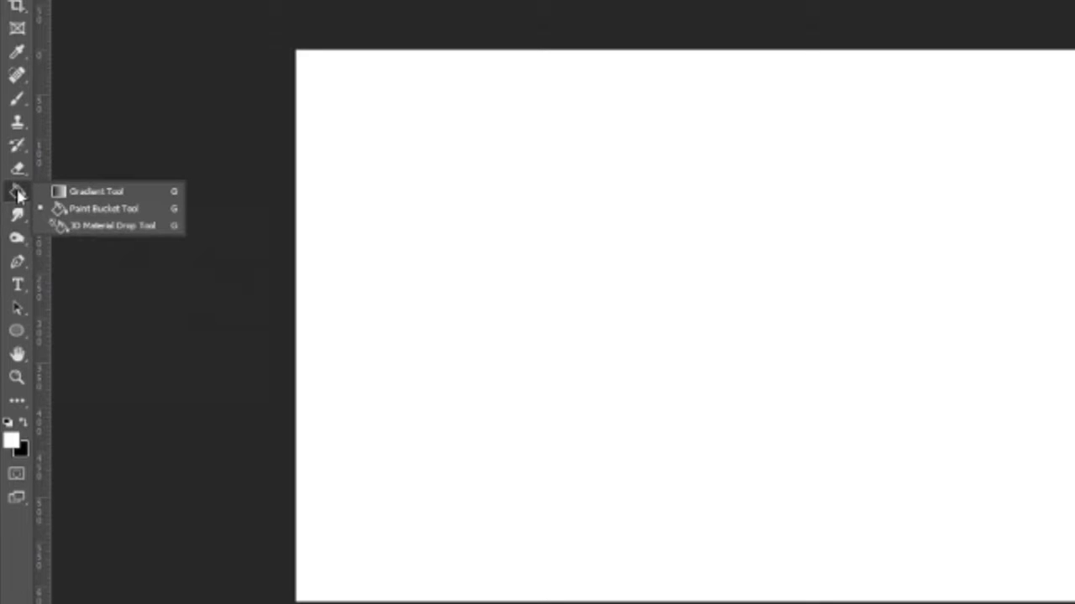
click(100, 192)
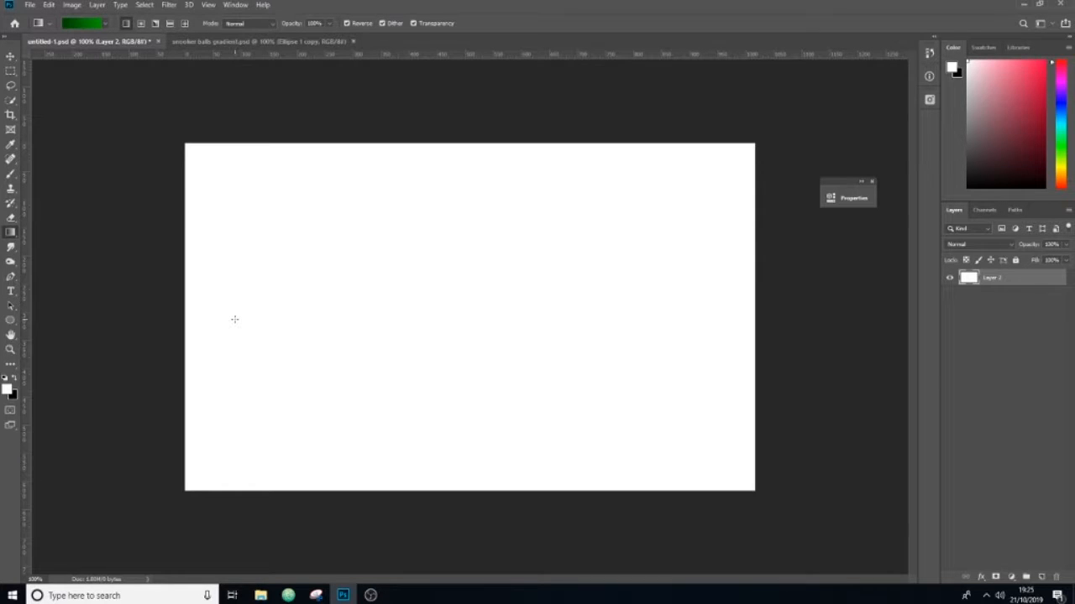
Step: Try the green gradient across the blank layer horizontally and vertically in both directions, and undo the fills
drag(234, 319, 722, 321)
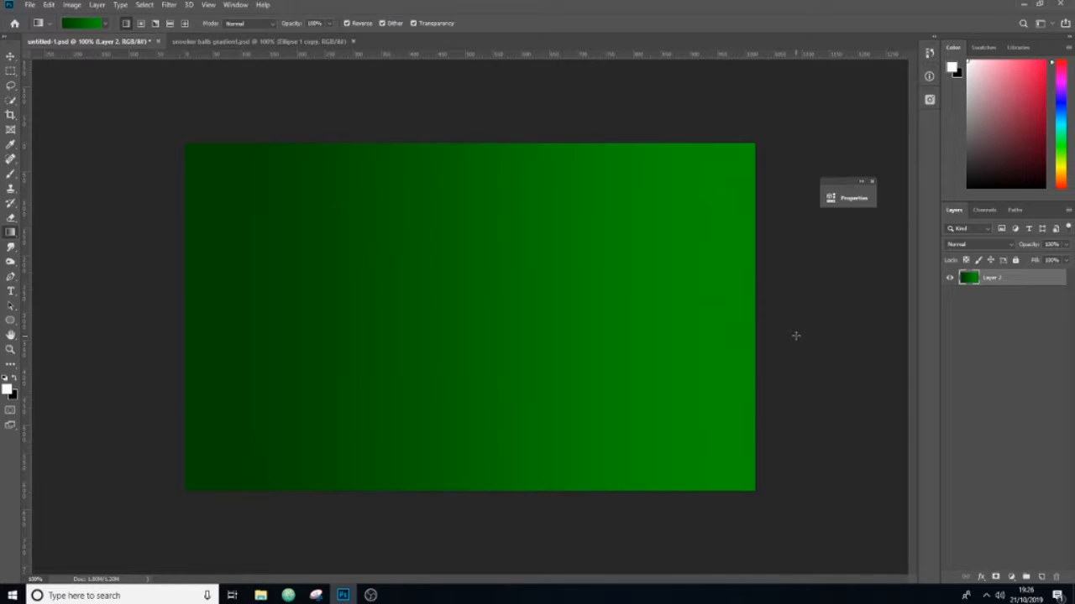
key(ctrl+z)
drag(243, 301, 766, 305)
drag(482, 500, 486, 224)
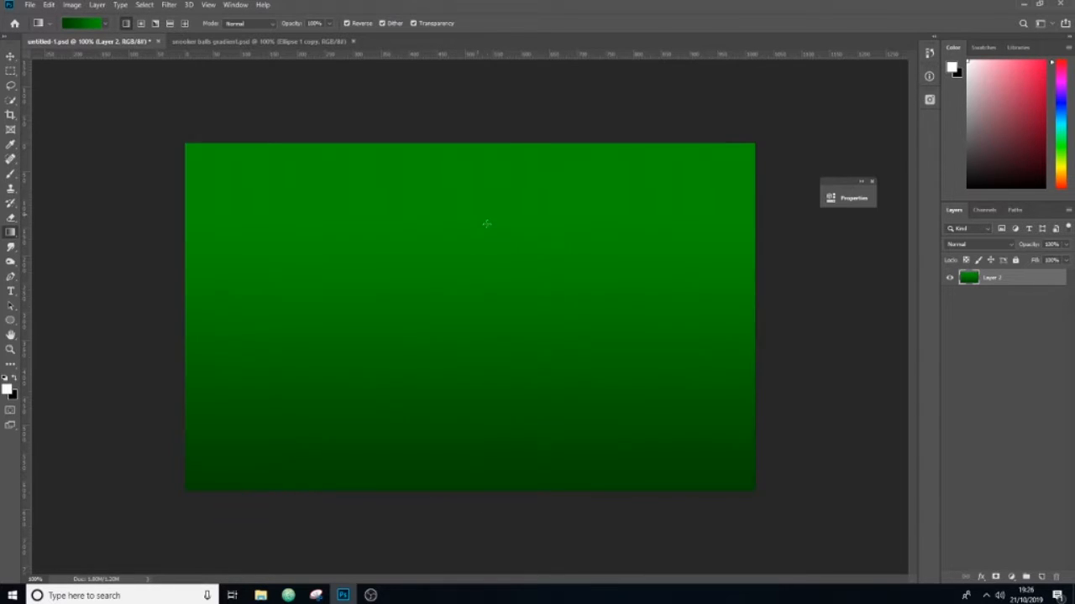
drag(502, 131, 539, 387)
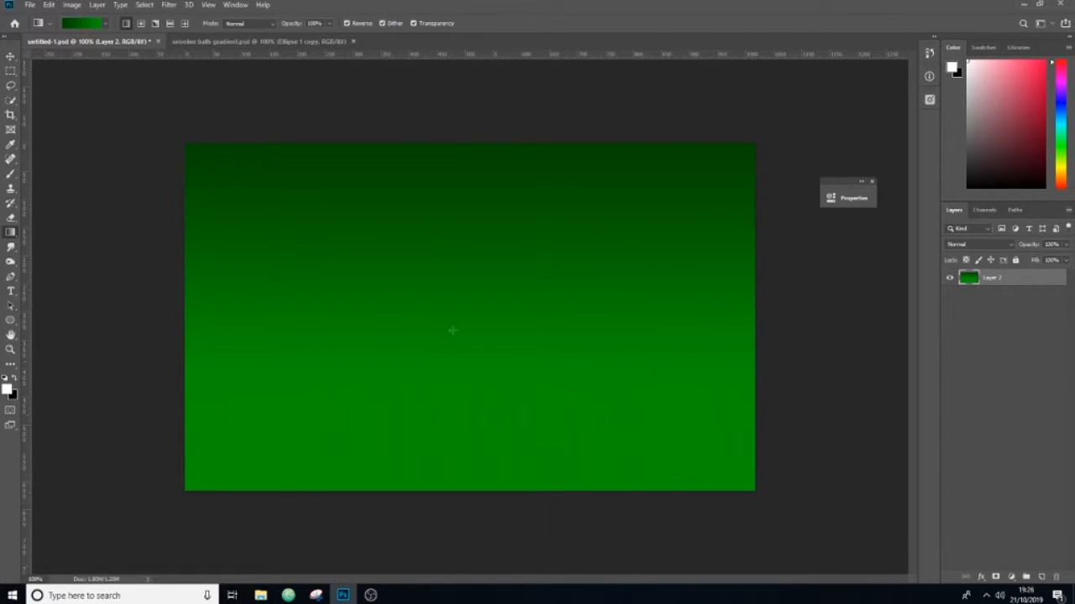
key(ctrl+z)
key(ctrl+z)
key(ctrl+z)
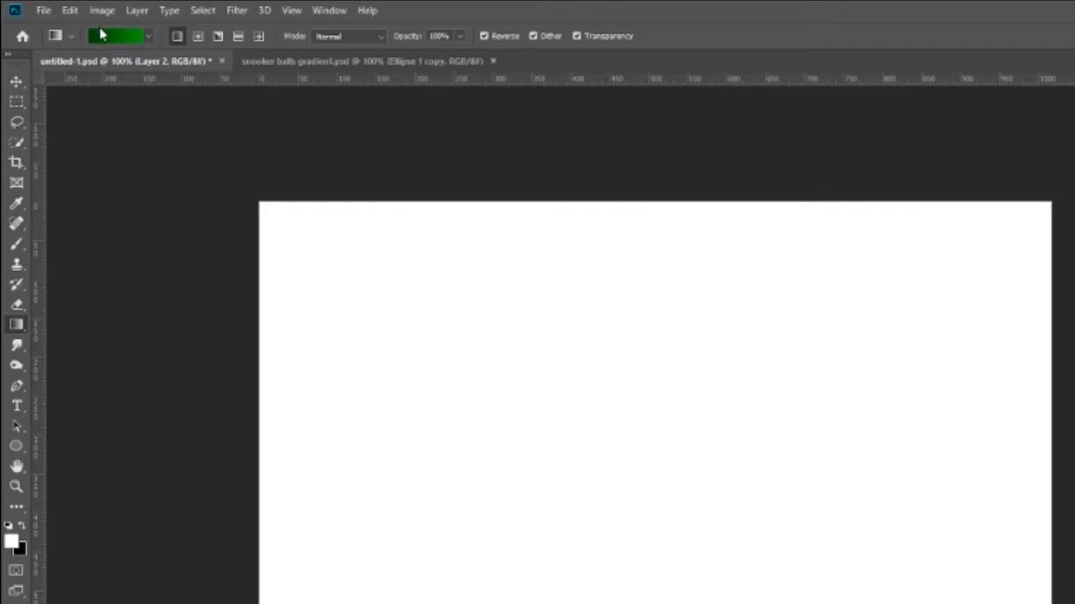
Step: Open the current gradient for editing and set its start colour stop to dark red, 970000
click(101, 39)
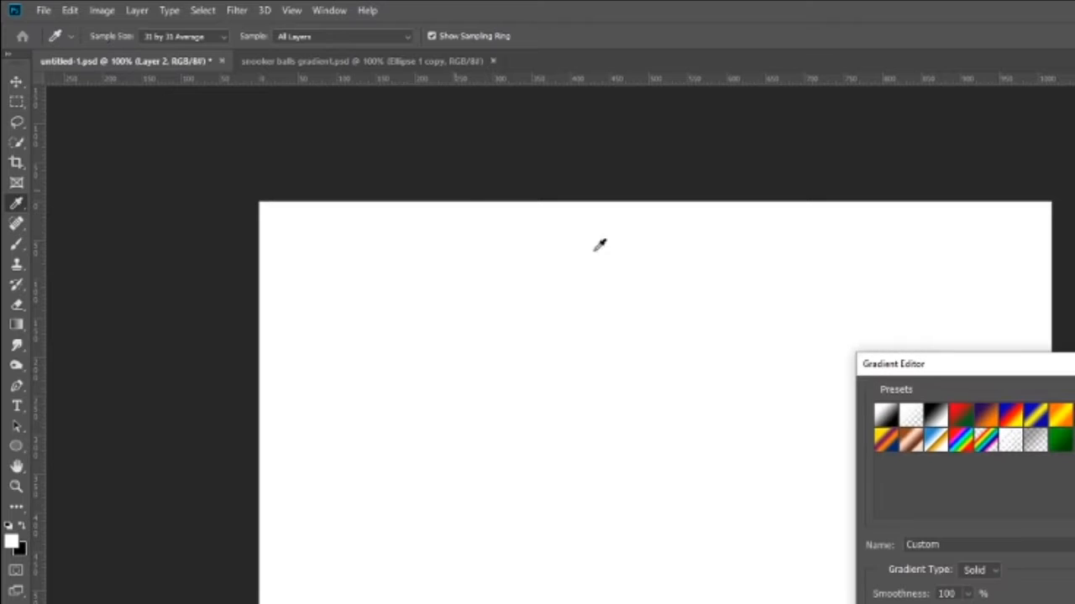
drag(915, 369, 878, 334)
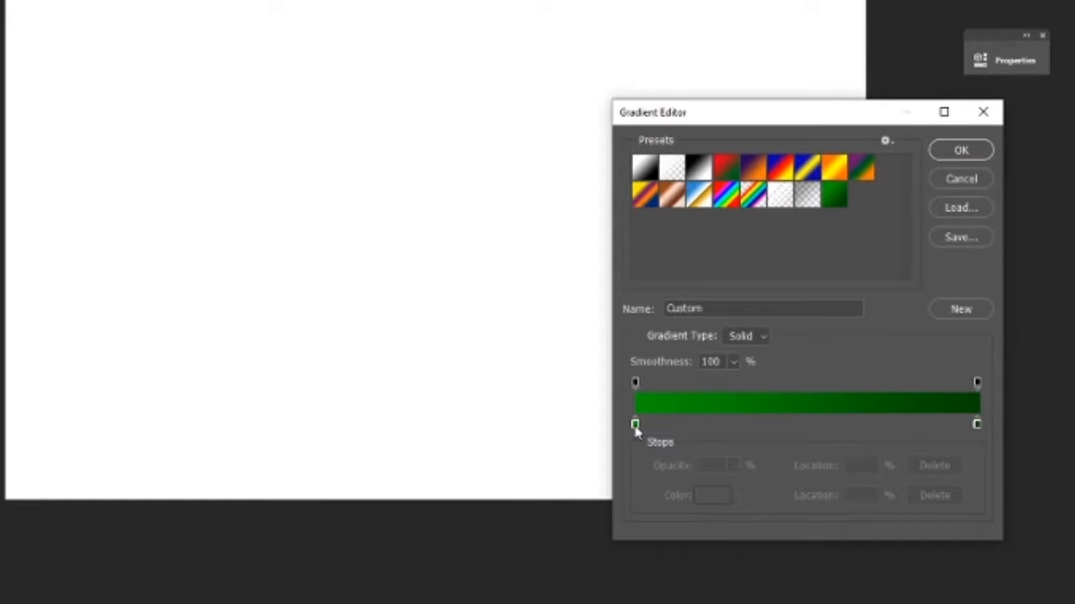
click(601, 440)
click(710, 497)
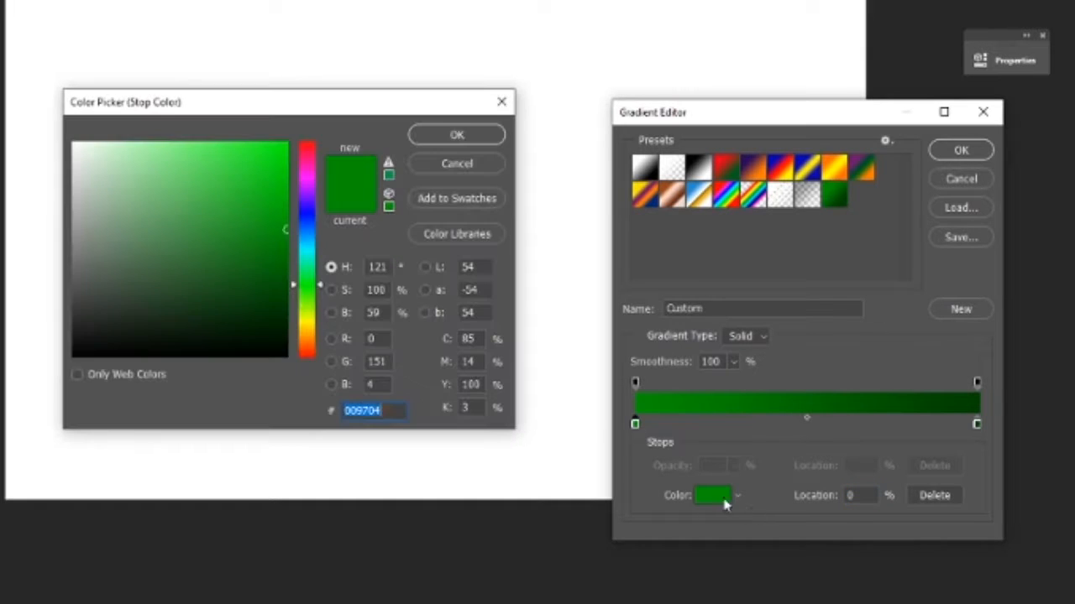
drag(307, 213, 340, 144)
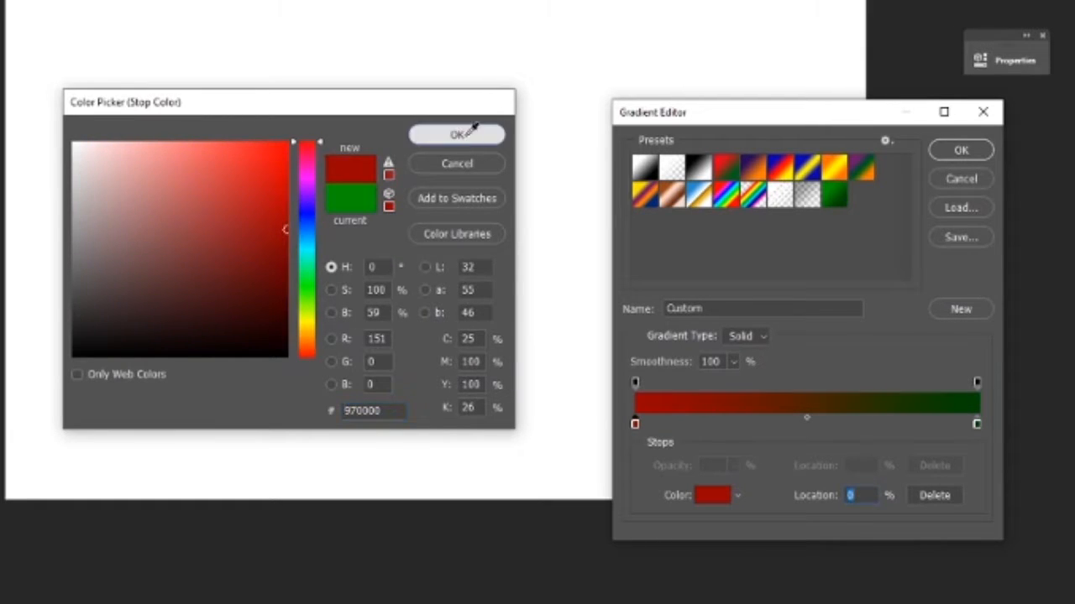
click(475, 134)
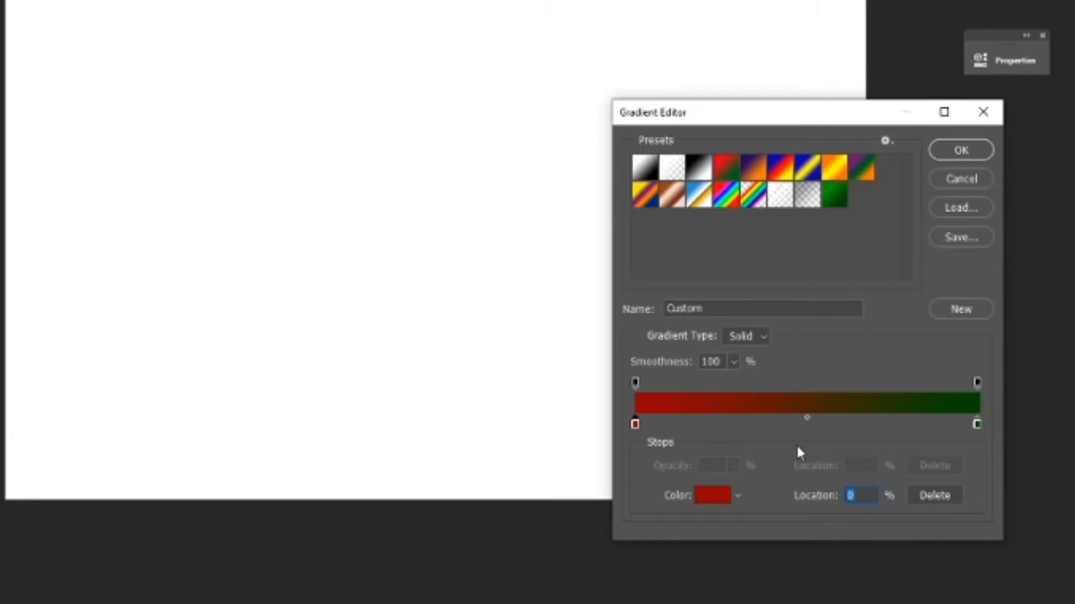
Step: Set the gradient's end colour stop to bright yellow and accept the edited gradient
click(977, 425)
click(712, 496)
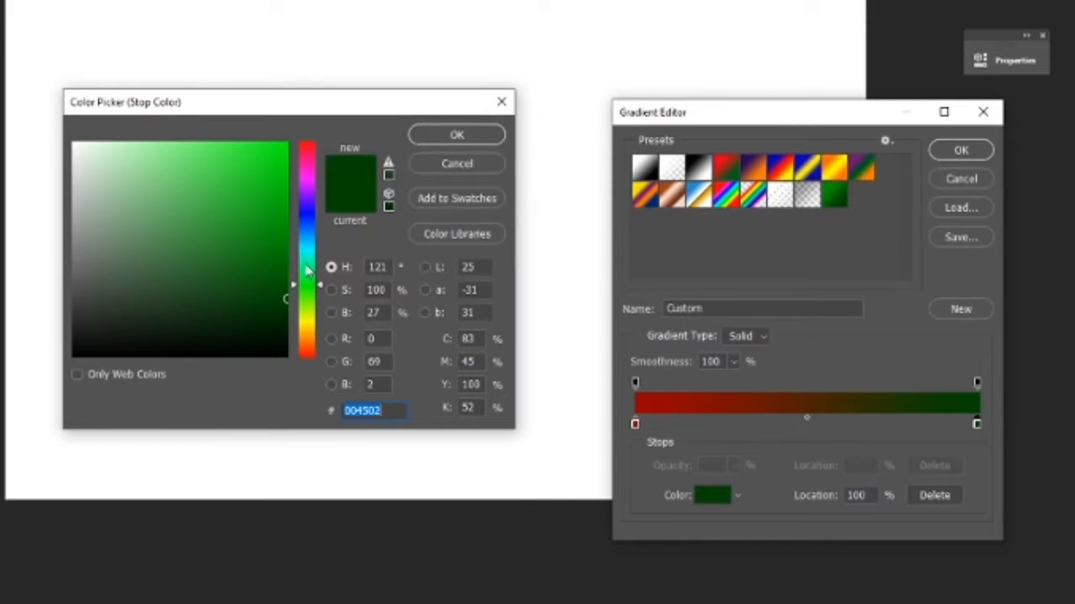
drag(309, 286, 287, 143)
click(456, 134)
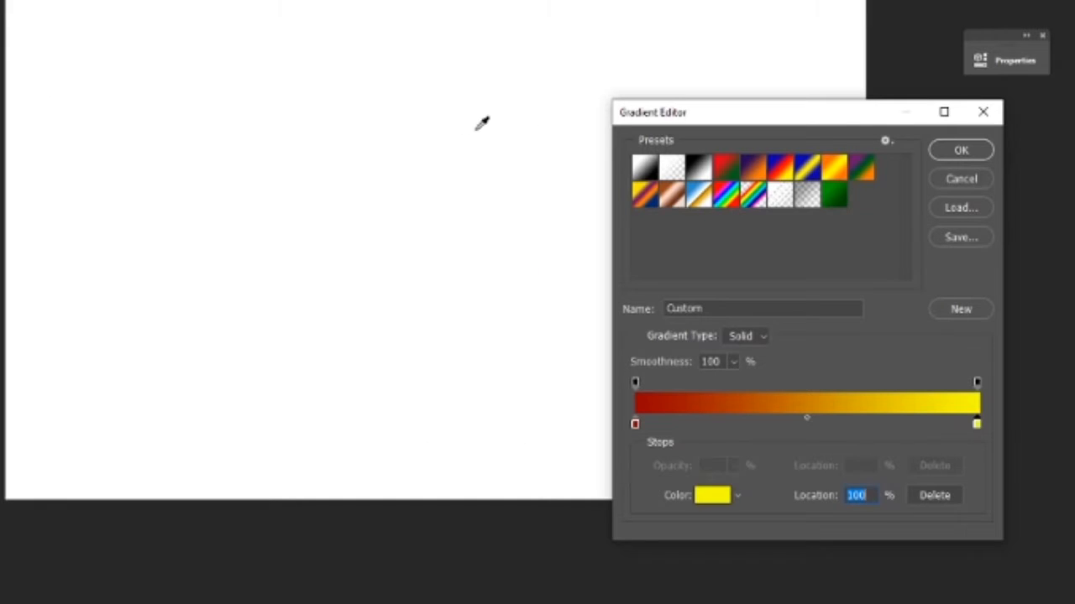
click(961, 150)
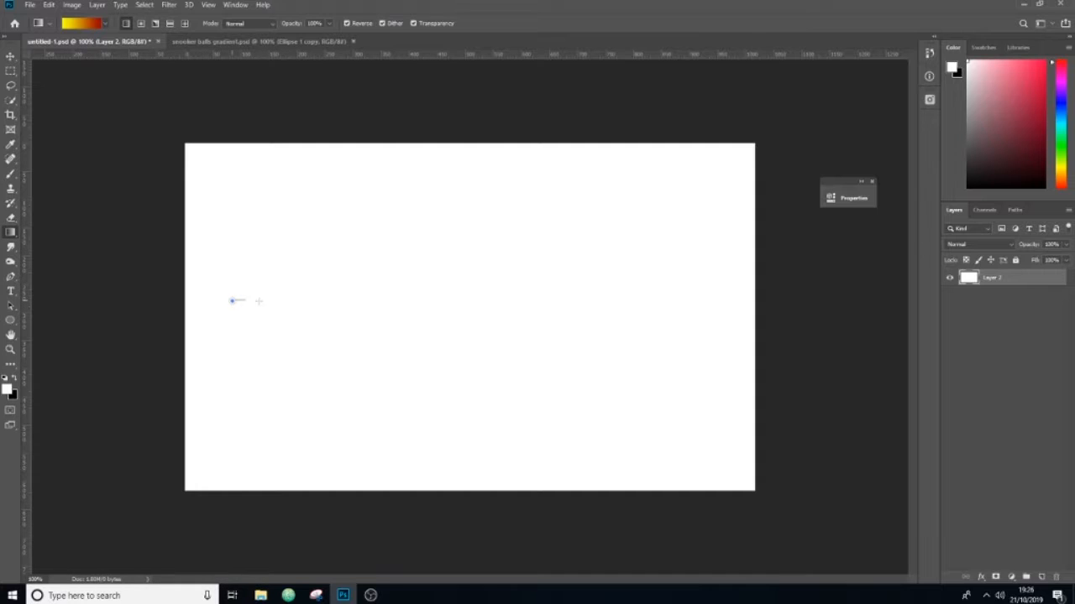
Step: Try the yellow-to-red gradient on the layer horizontally, vertically and diagonally, and refill the layer with the white foreground colour
drag(258, 301, 691, 301)
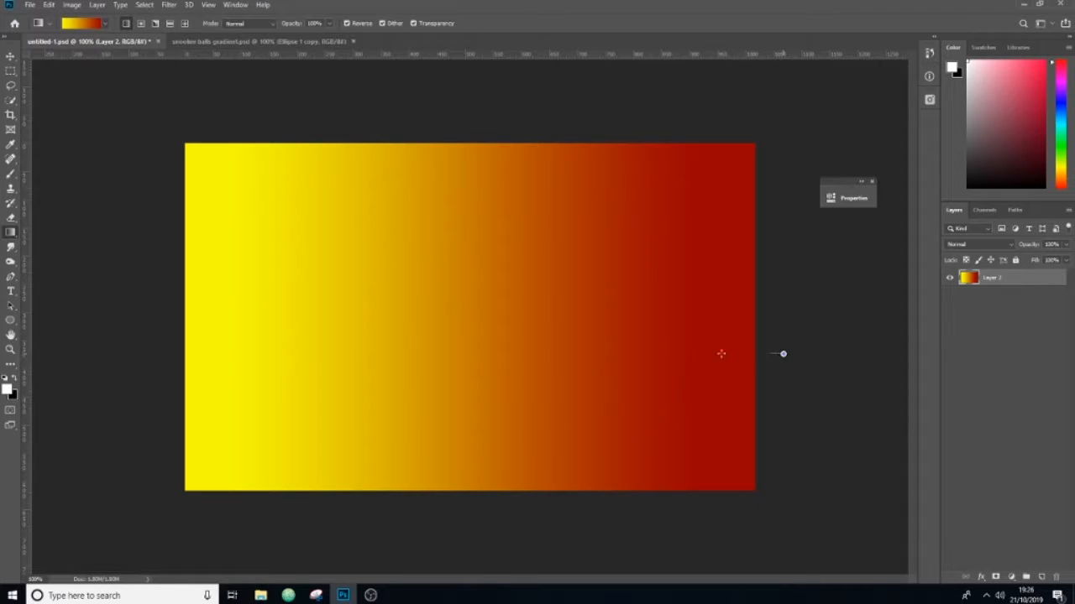
drag(781, 353, 251, 352)
drag(468, 115, 498, 402)
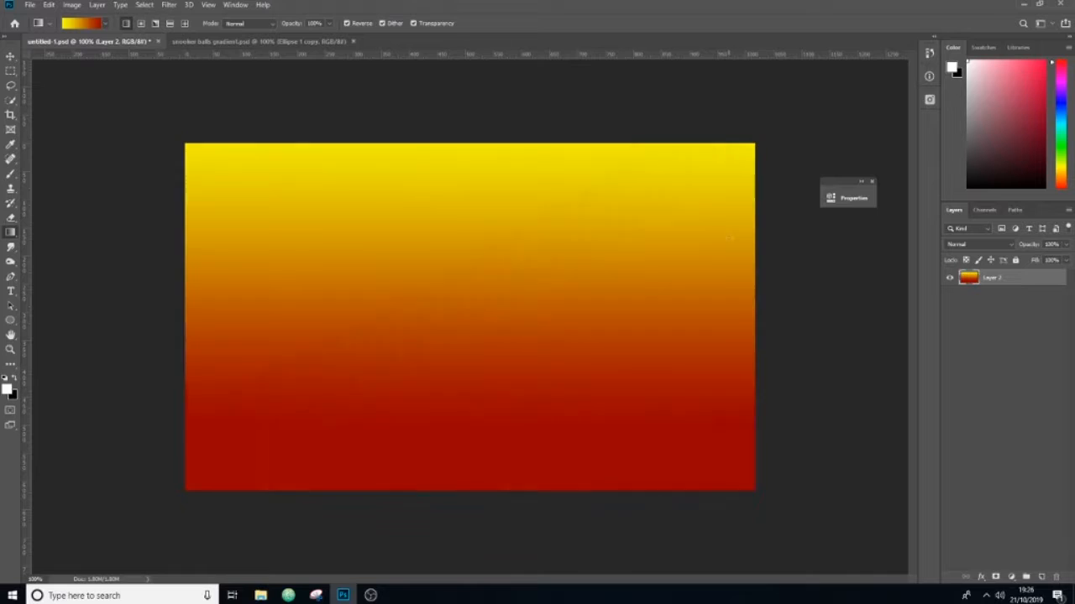
drag(520, 280, 289, 434)
drag(180, 126, 693, 506)
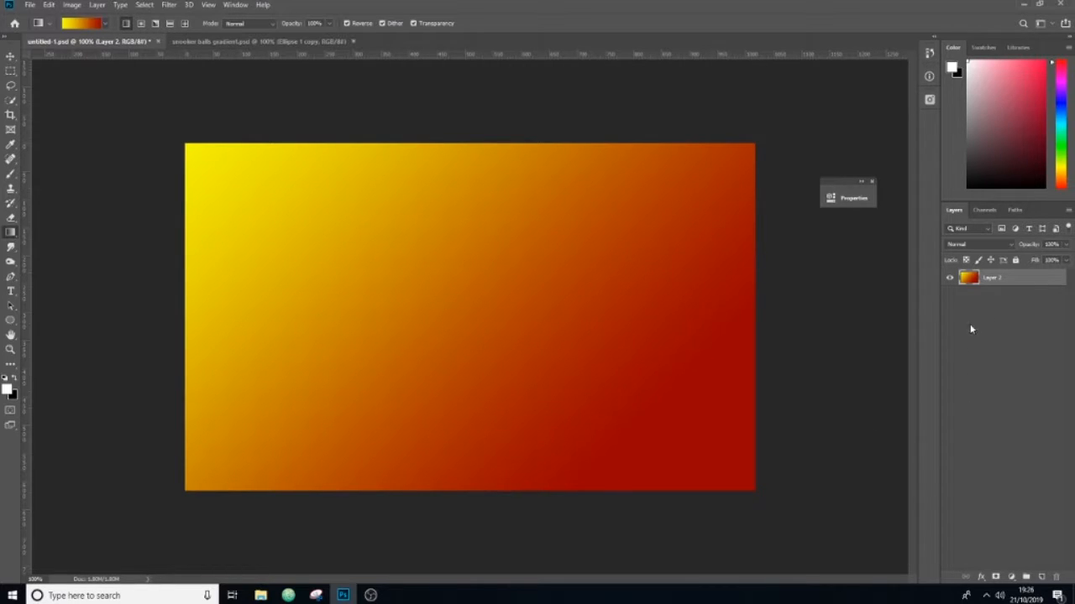
key(alt+BackSpace)
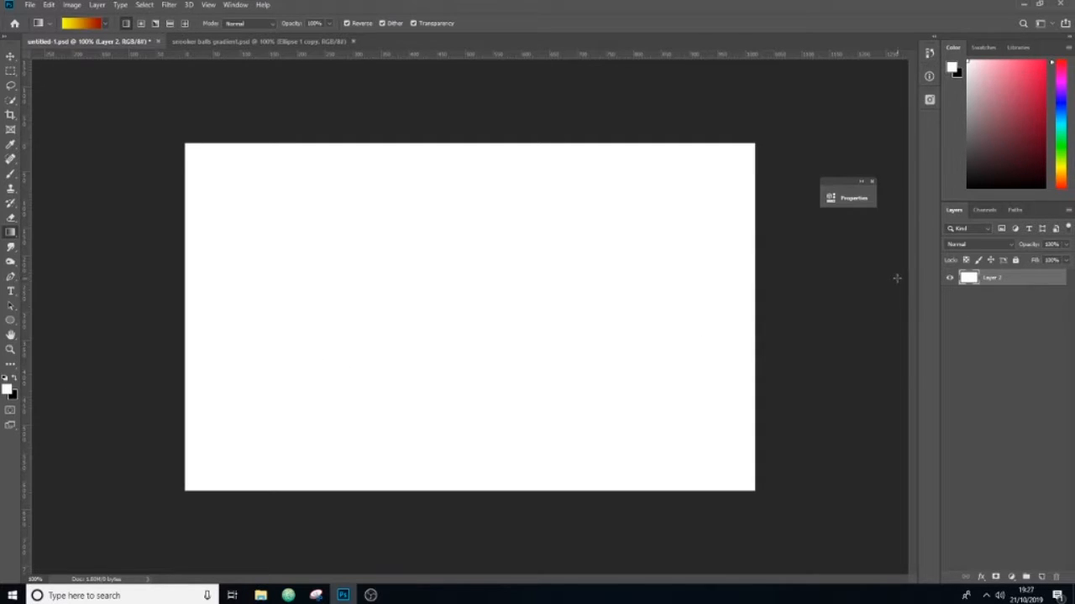
Step: Delete the custom green gradient from the gradient presets
click(85, 24)
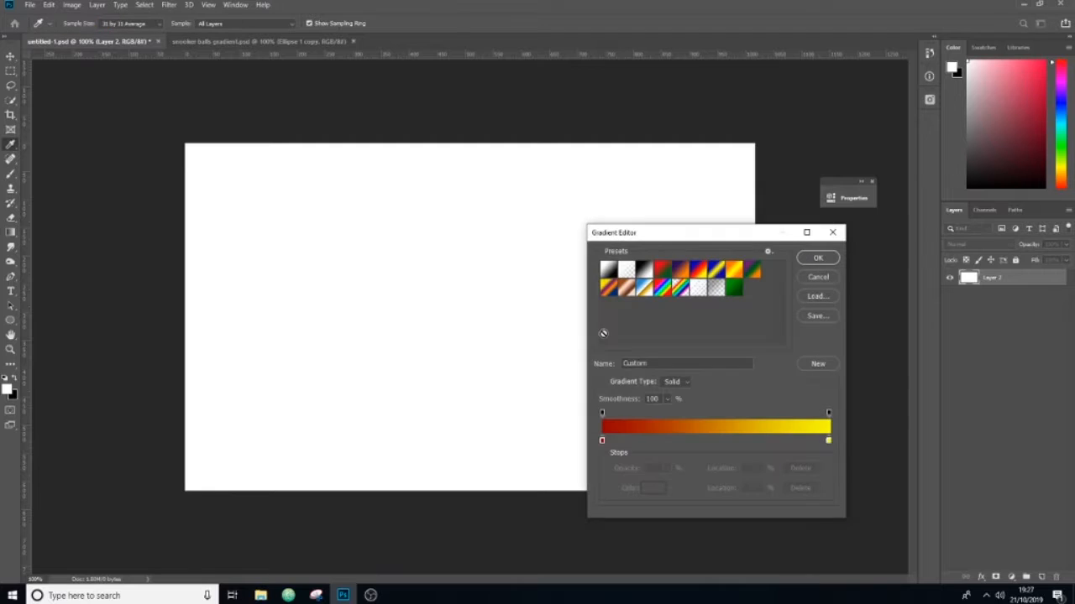
click(735, 294)
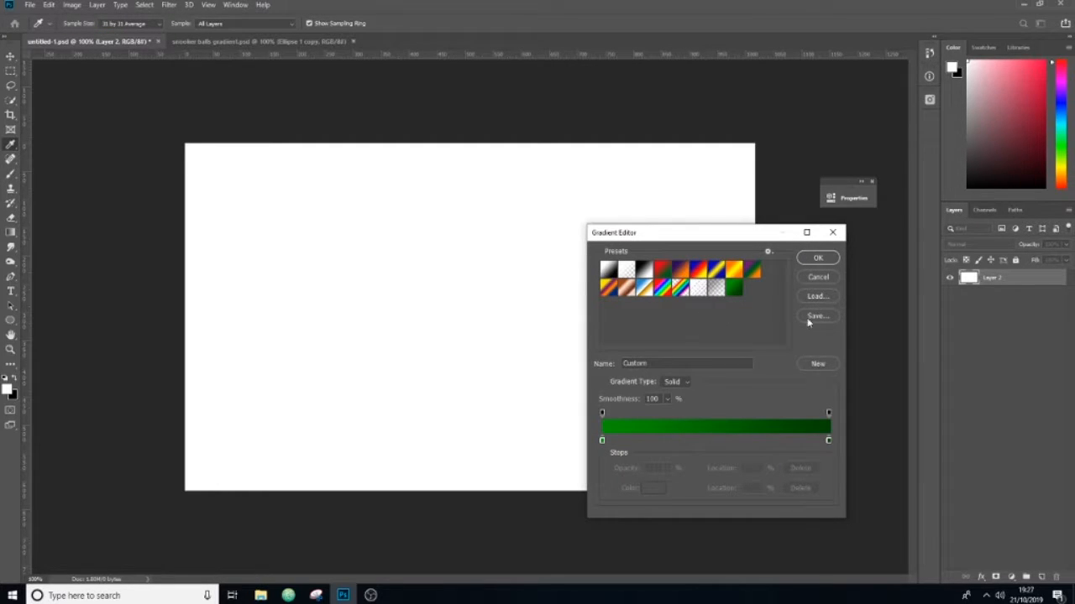
right_click(734, 290)
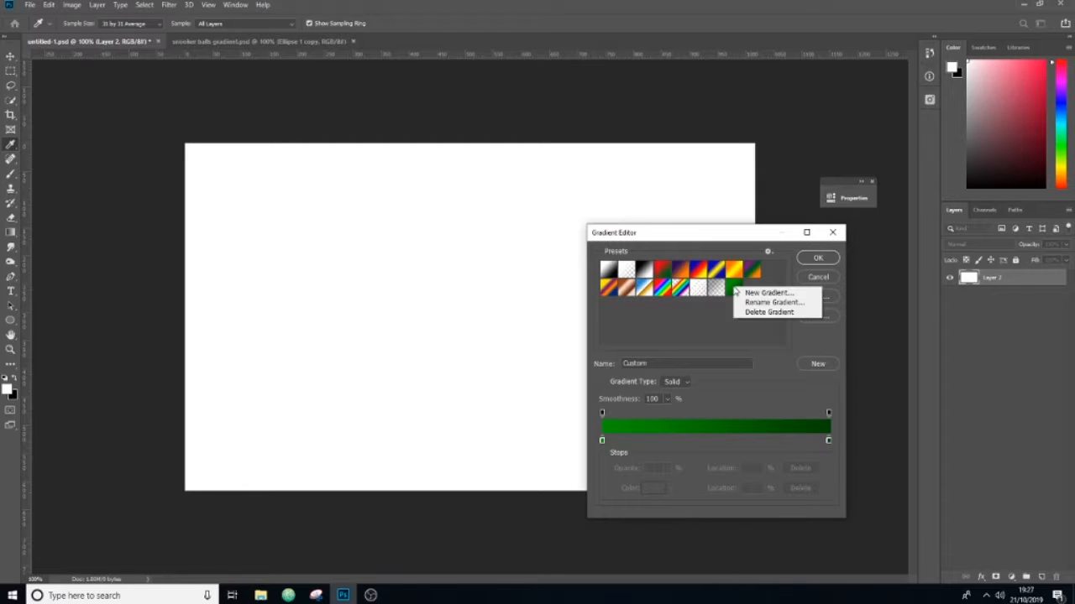
click(756, 312)
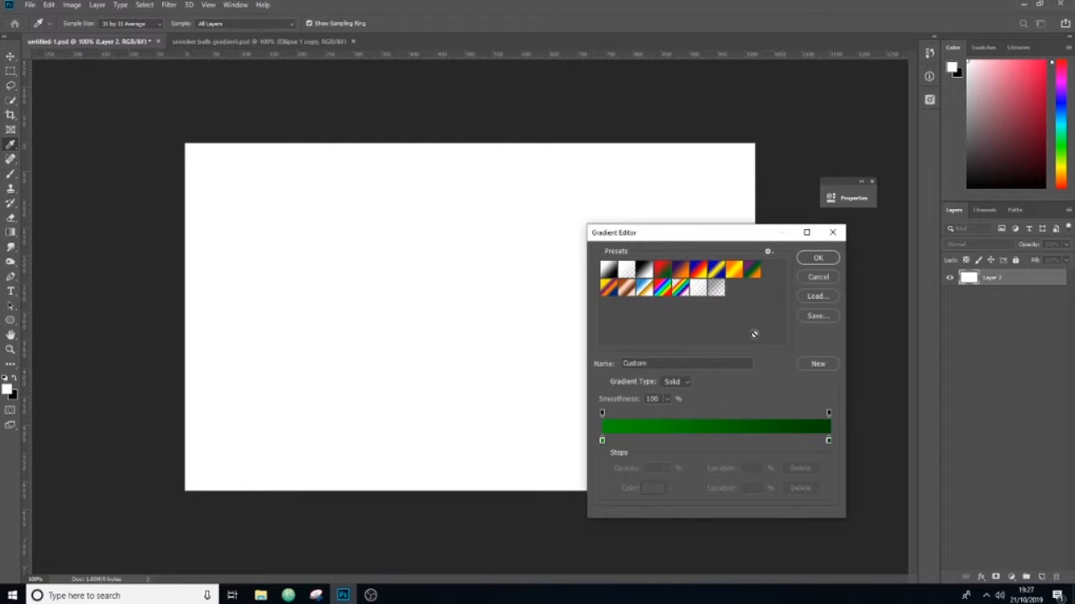
Step: Base the gradient on the Foreground to Background preset and set its start colour stop to green, 29be0c
click(715, 290)
click(609, 270)
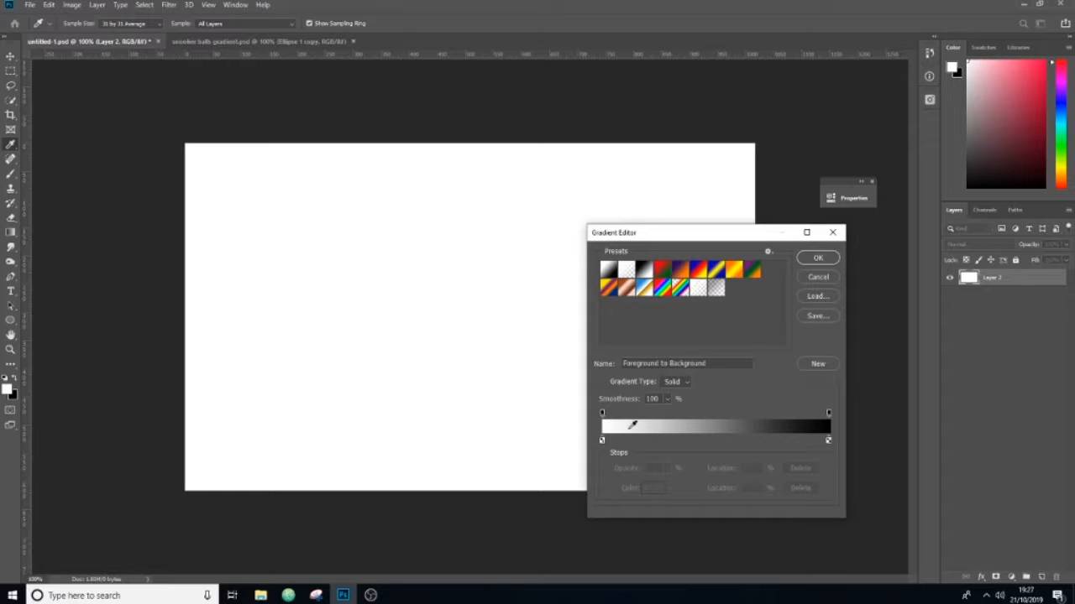
click(601, 441)
click(647, 489)
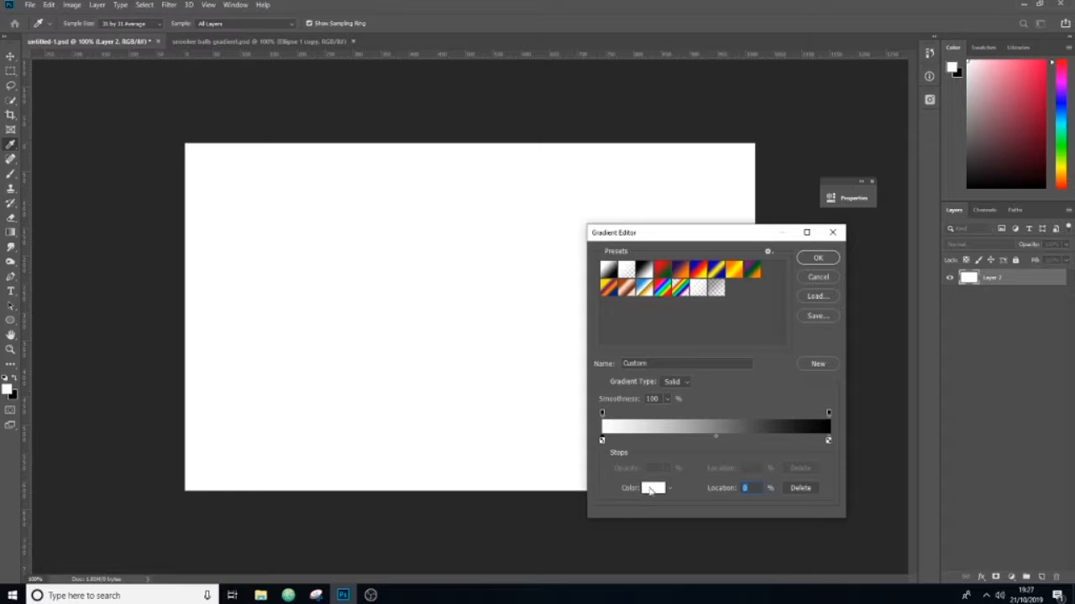
click(384, 359)
drag(384, 358, 385, 353)
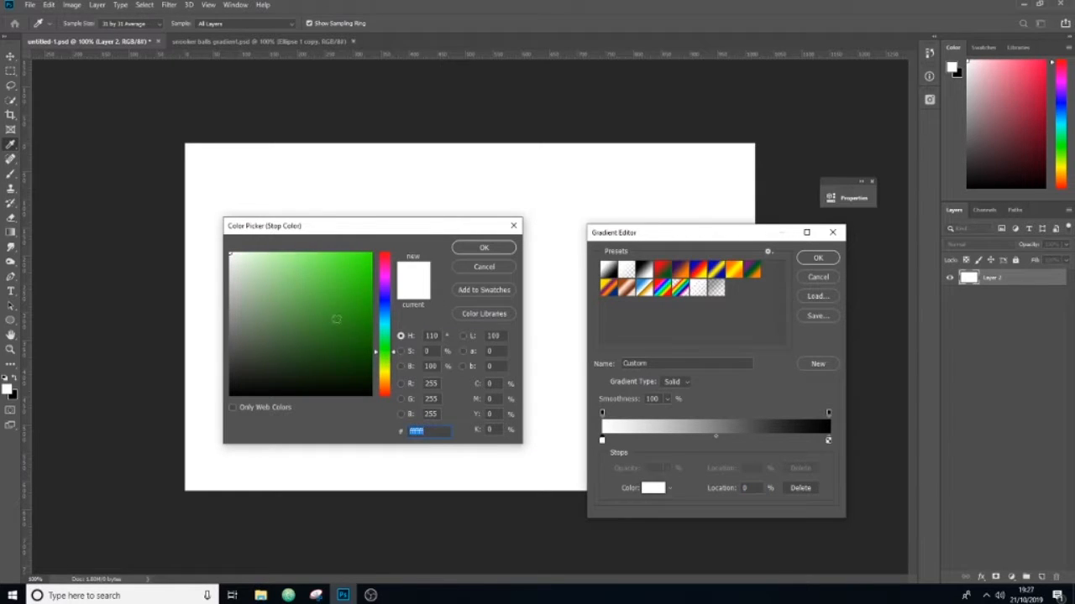
drag(355, 302, 364, 288)
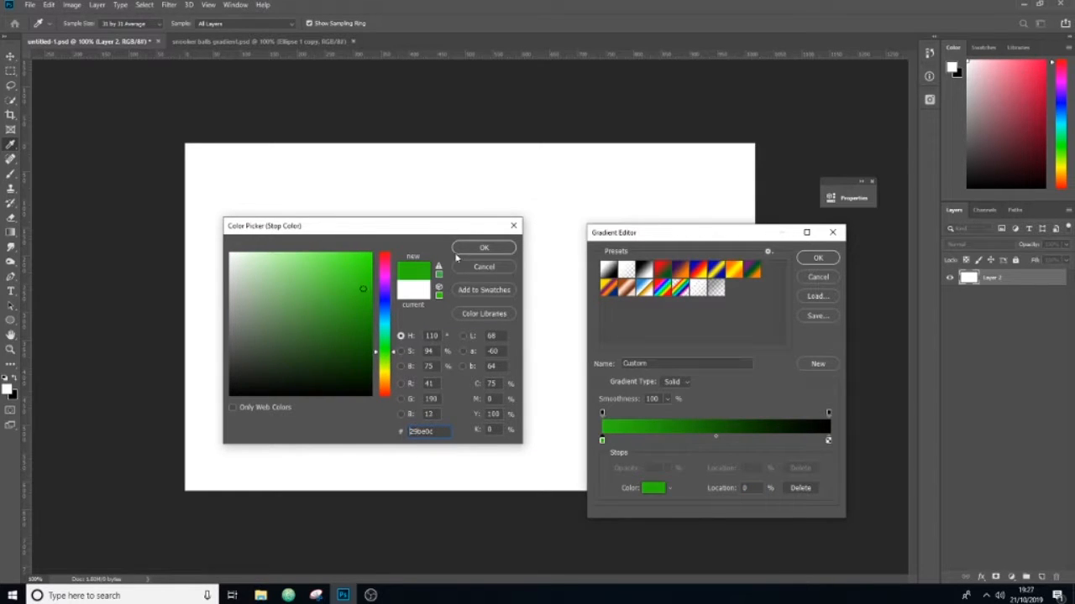
click(477, 250)
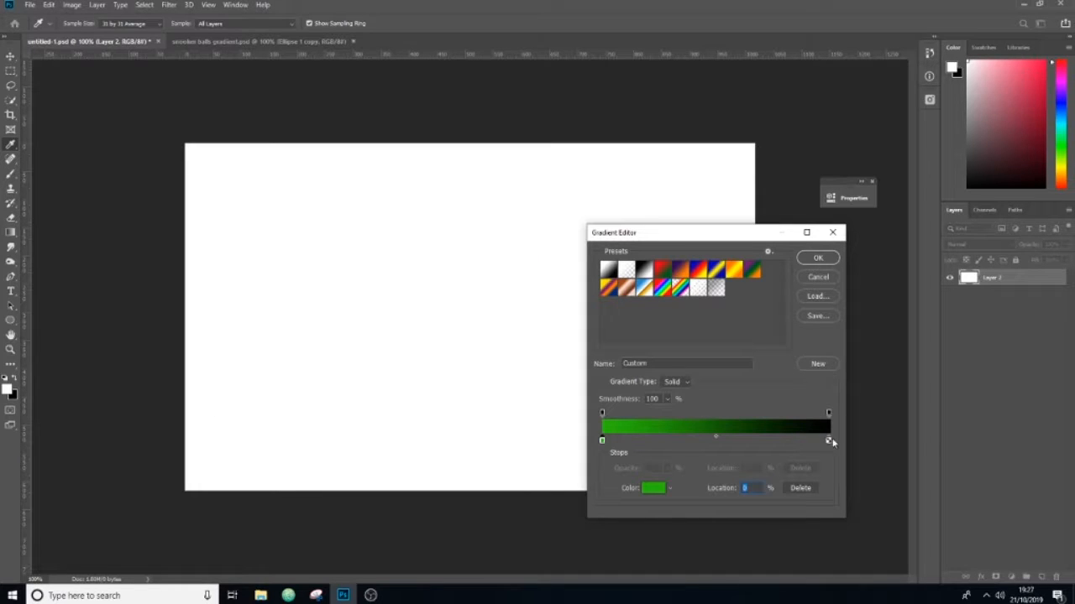
Step: Set the gradient's end colour stop to dark green and fill the layer with the gradient from top to bottom
click(828, 441)
double_click(829, 440)
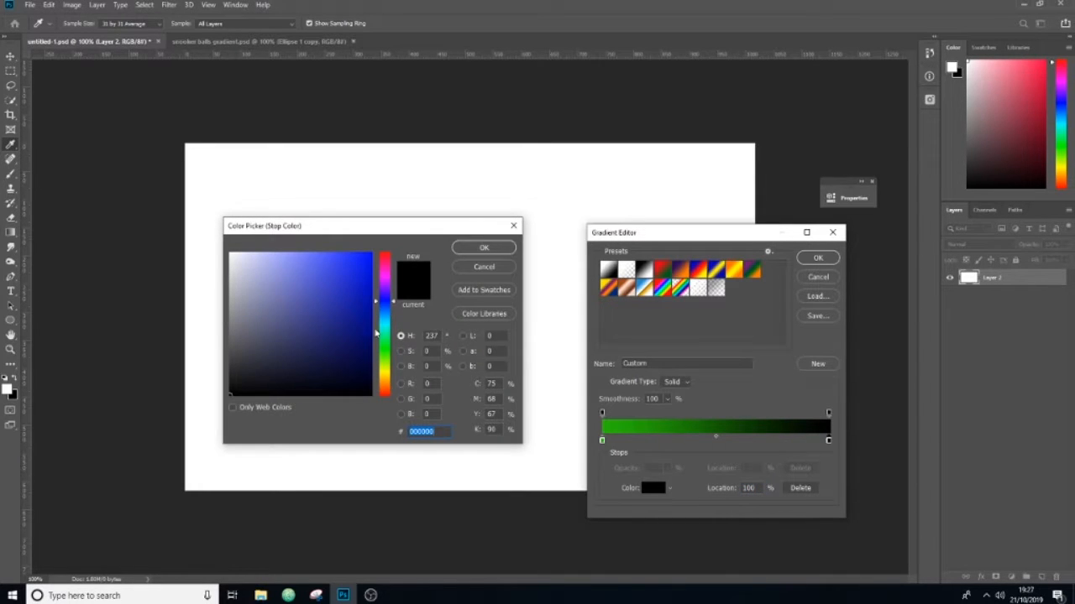
drag(376, 333, 376, 351)
click(362, 307)
drag(362, 307, 372, 352)
click(483, 248)
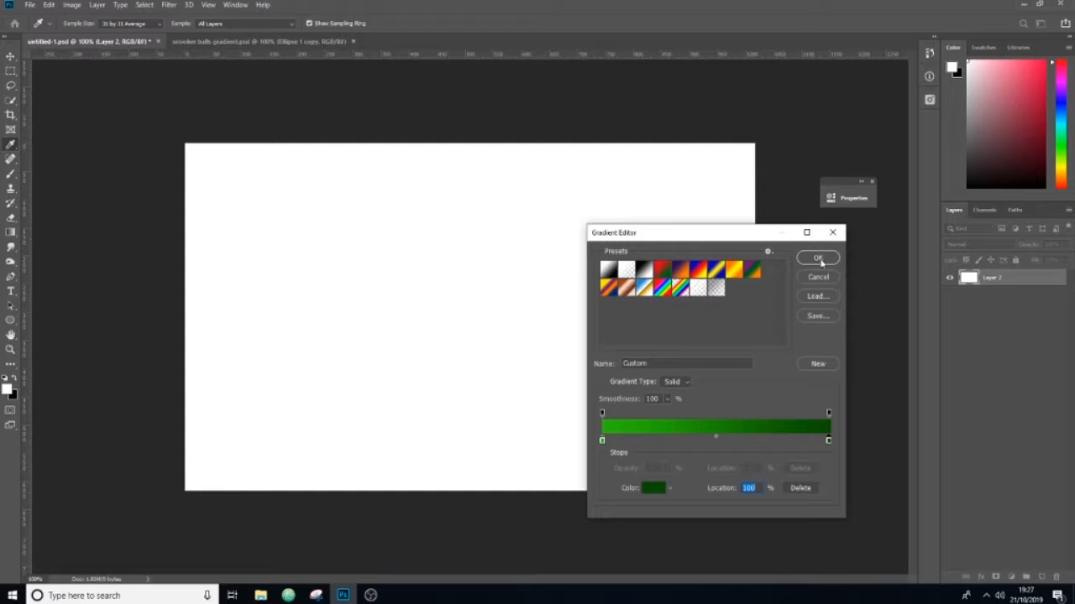
click(819, 259)
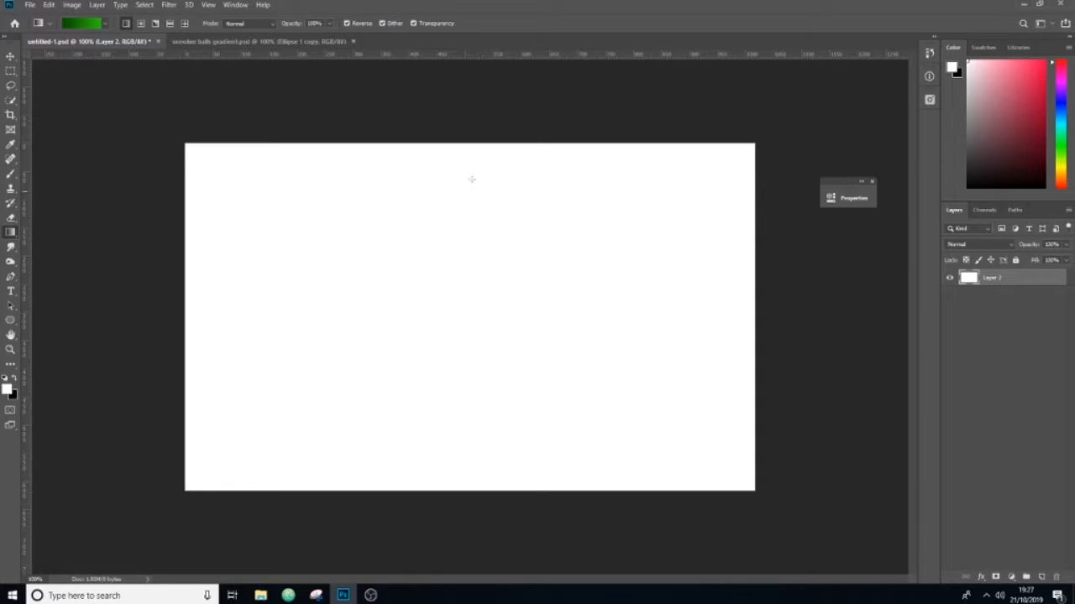
drag(474, 130, 475, 501)
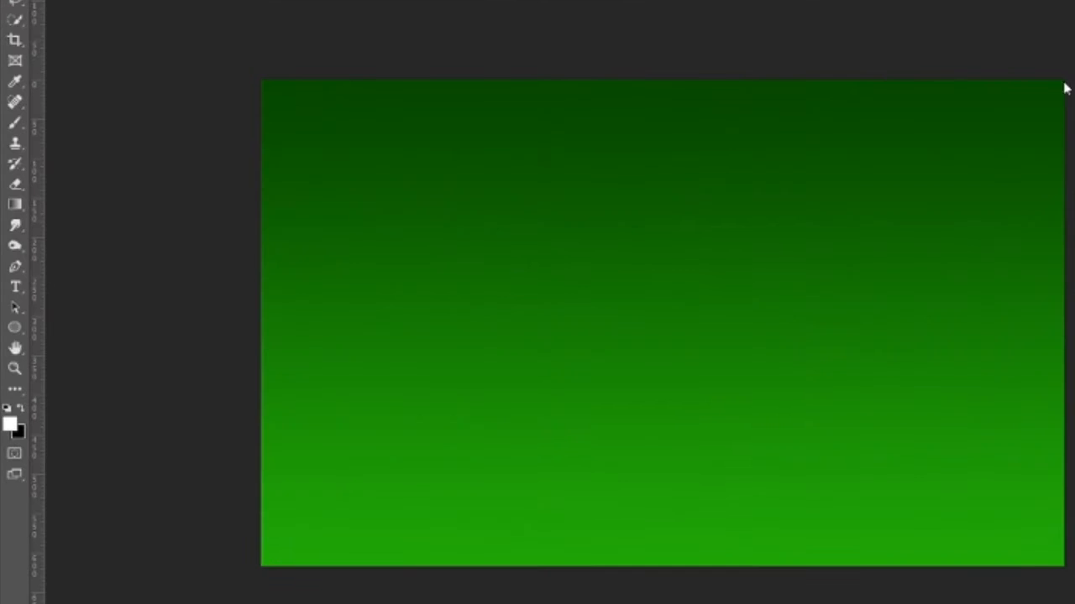
Step: Draw a circle about 288 px wide with the Ellipse tool on the green background and remove its stroke
click(17, 332)
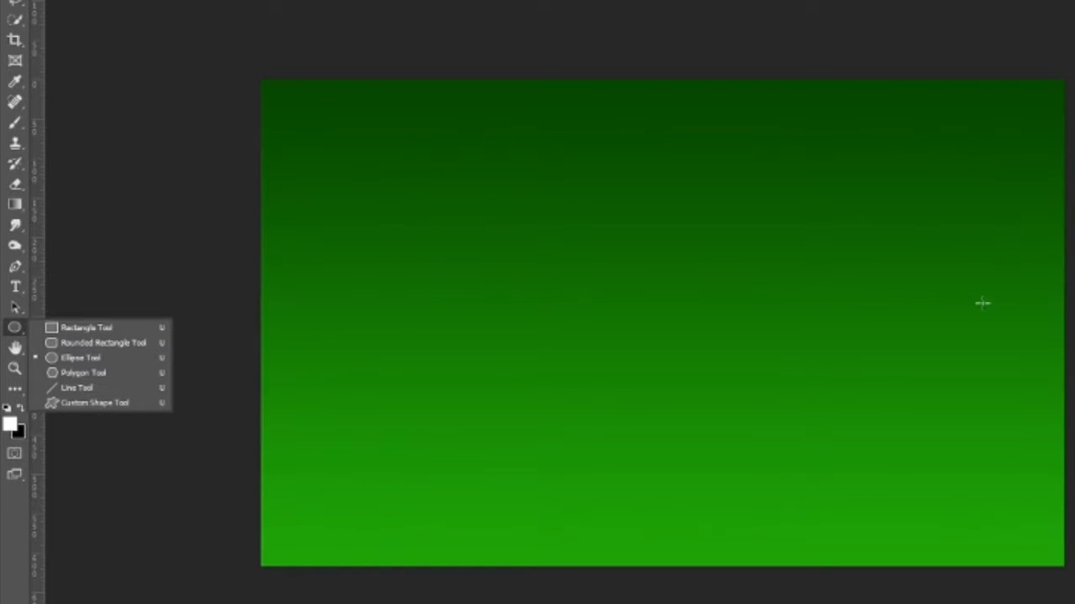
click(607, 229)
drag(610, 230, 717, 316)
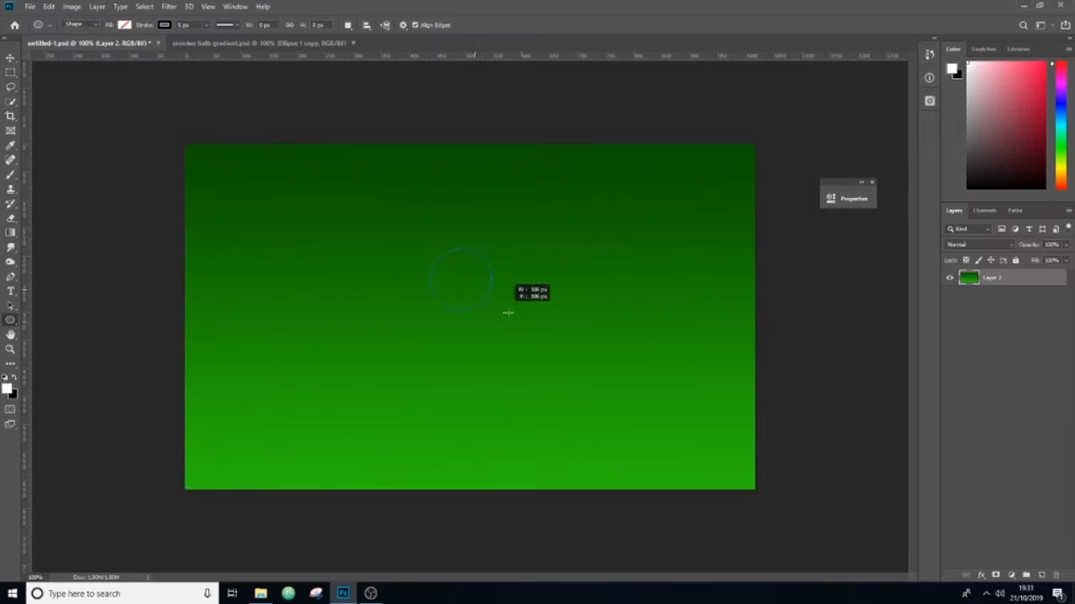
drag(508, 312, 613, 410)
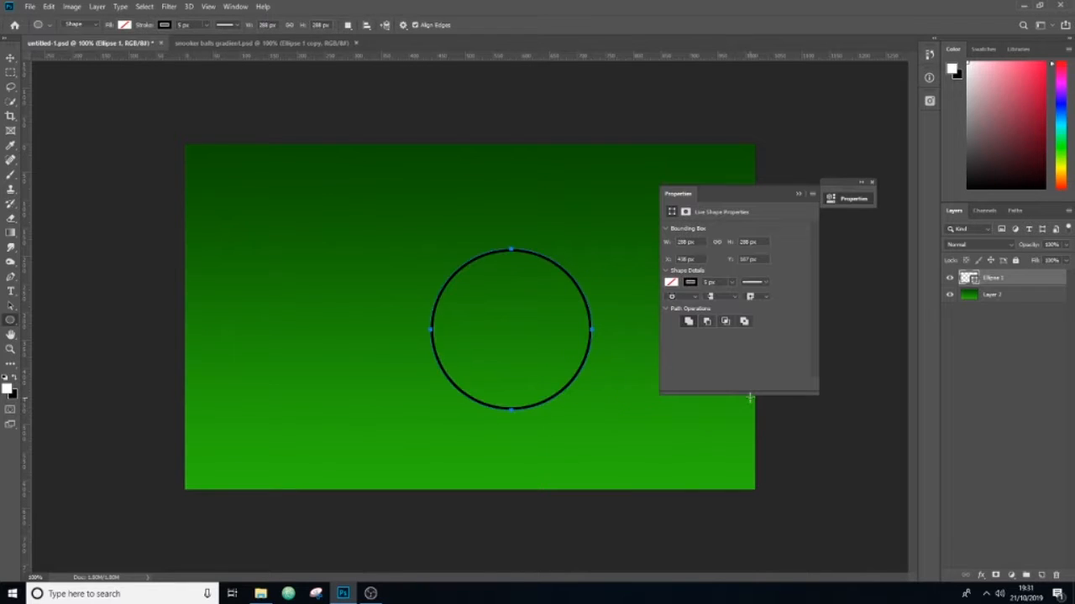
click(689, 283)
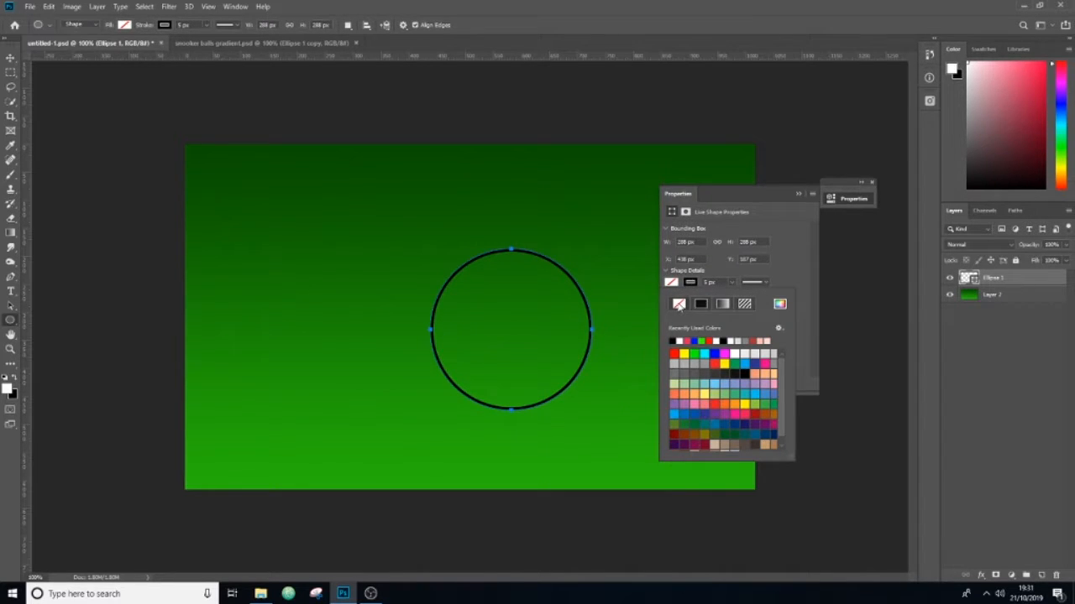
click(678, 305)
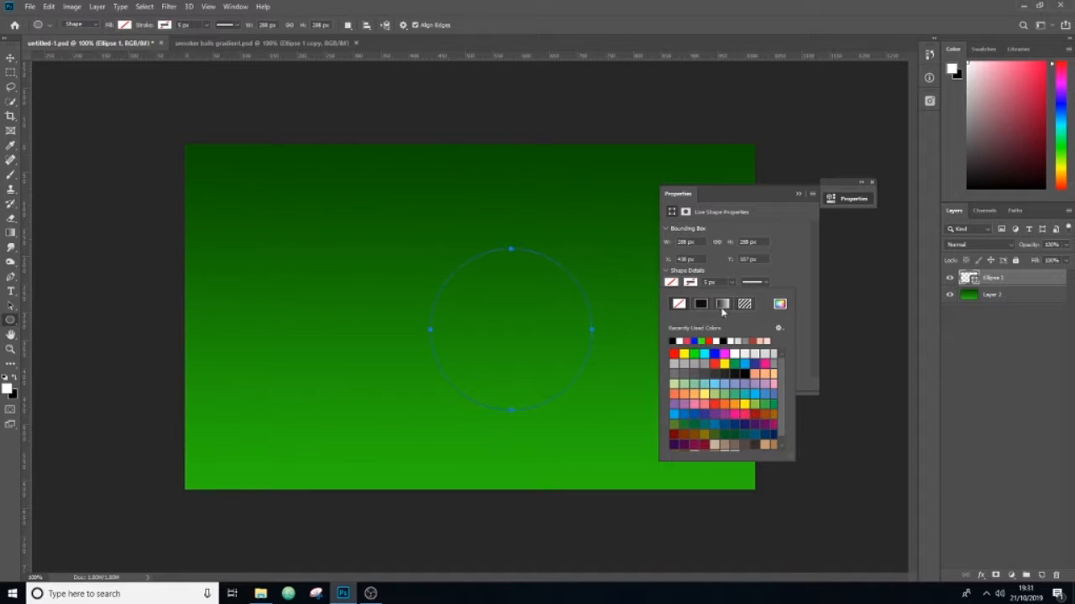
Step: Fill the circle with a Radial gradient based on the Foreground to Background preset
click(723, 305)
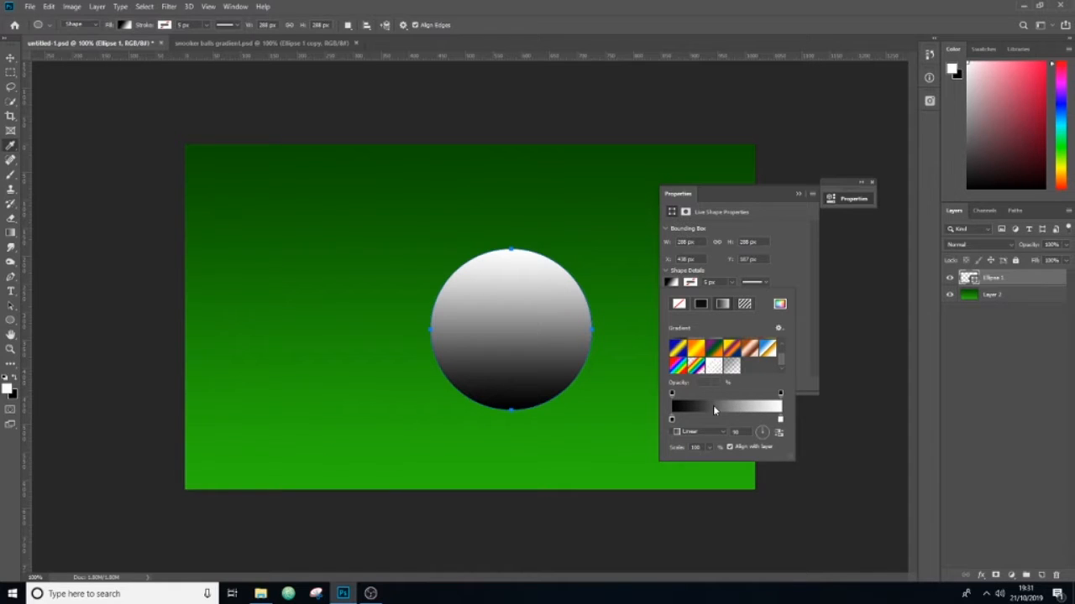
click(713, 404)
drag(695, 241, 769, 252)
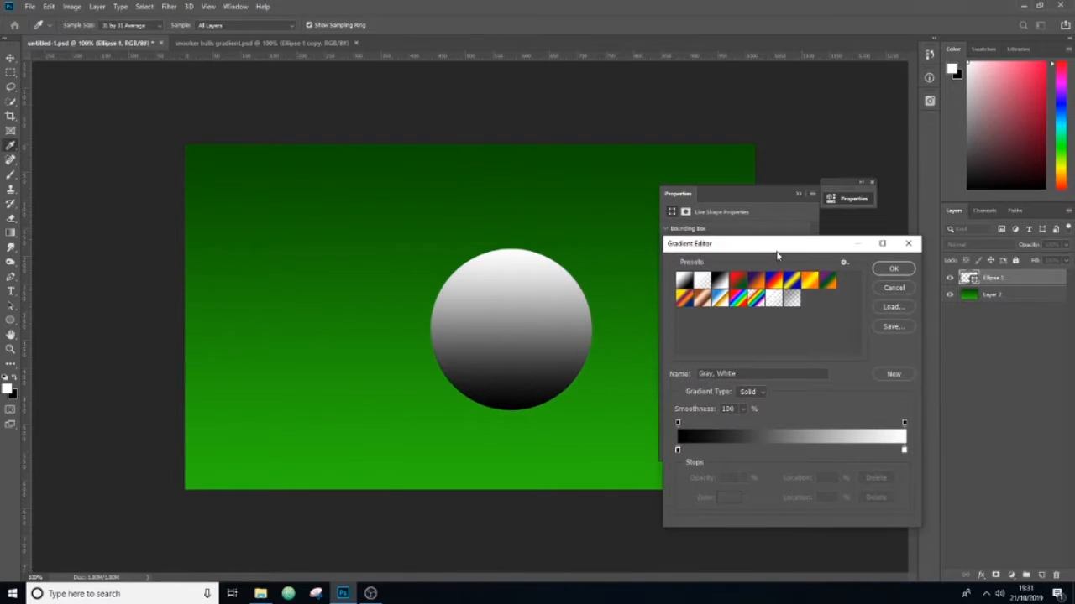
click(687, 286)
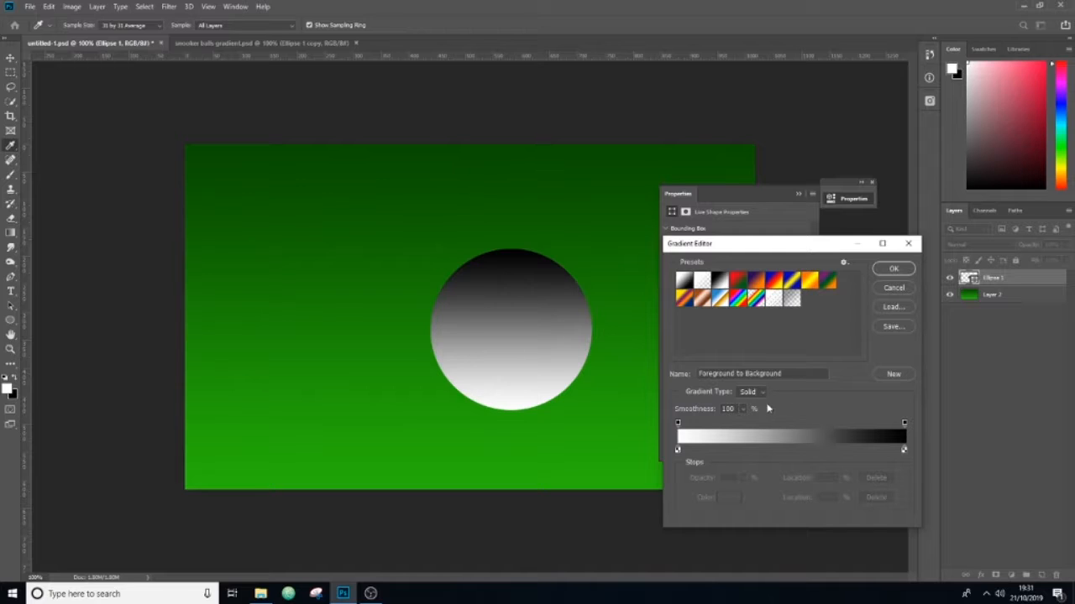
key(Return)
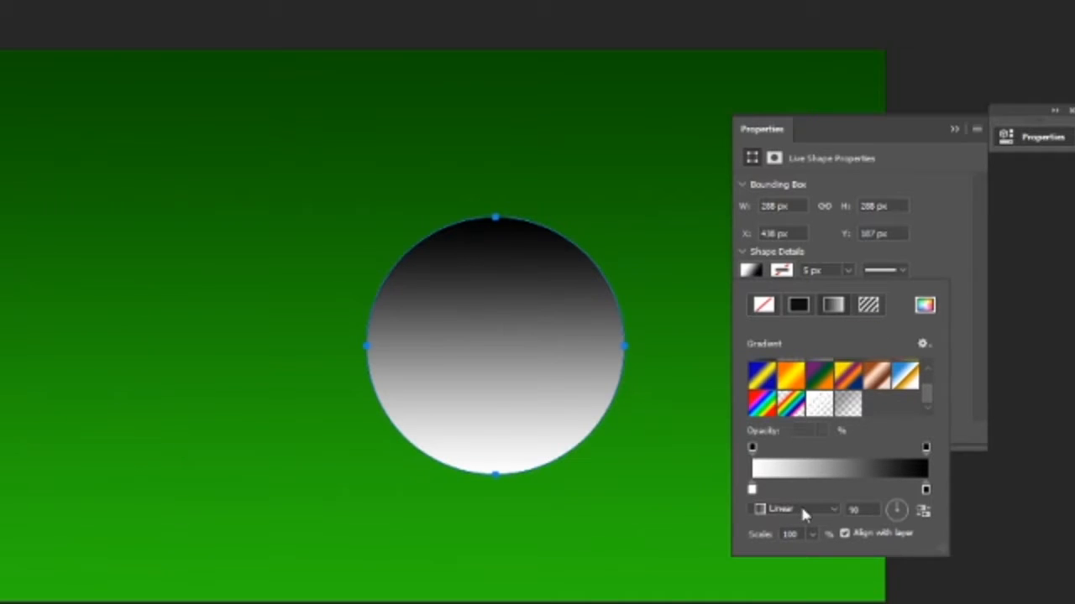
click(800, 510)
click(806, 537)
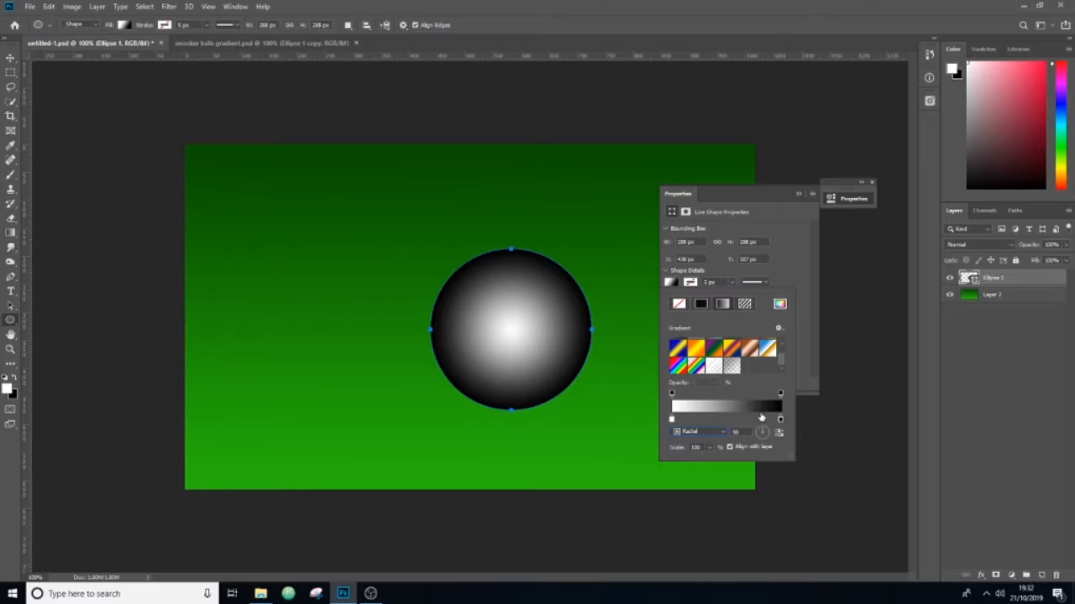
Step: Change the white colour stop of the circle's gradient to mid grey, 8f8f8f
click(732, 409)
drag(805, 249, 777, 240)
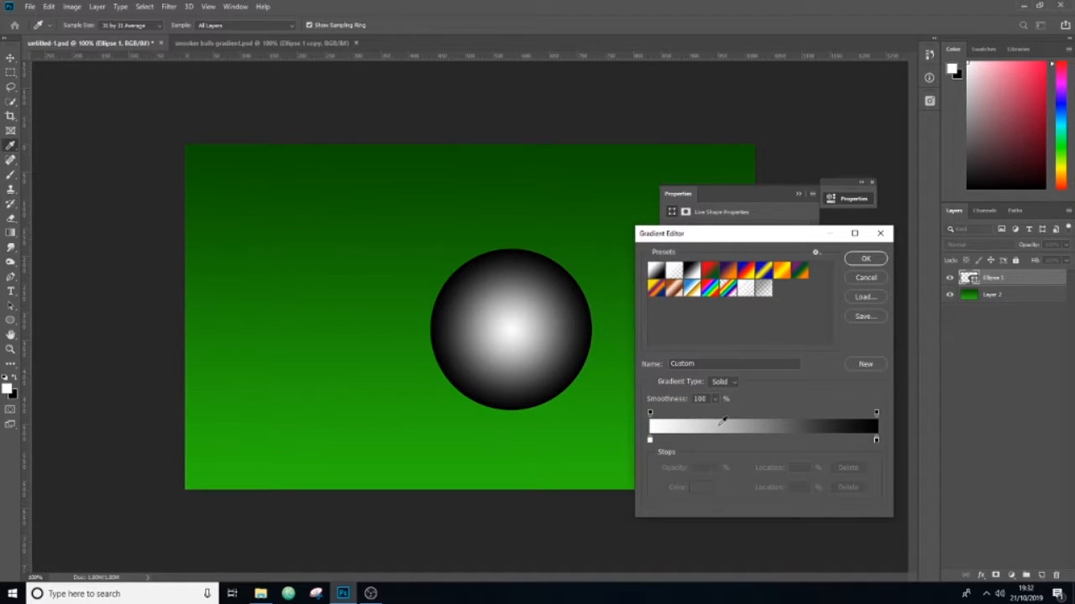
double_click(650, 441)
drag(336, 219, 776, 294)
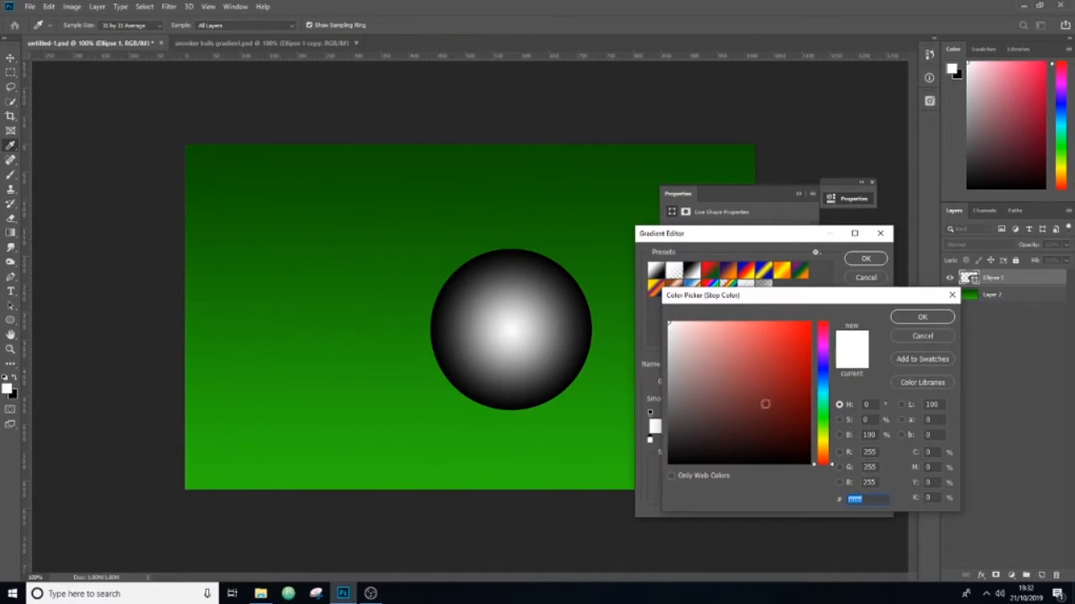
drag(678, 355, 665, 385)
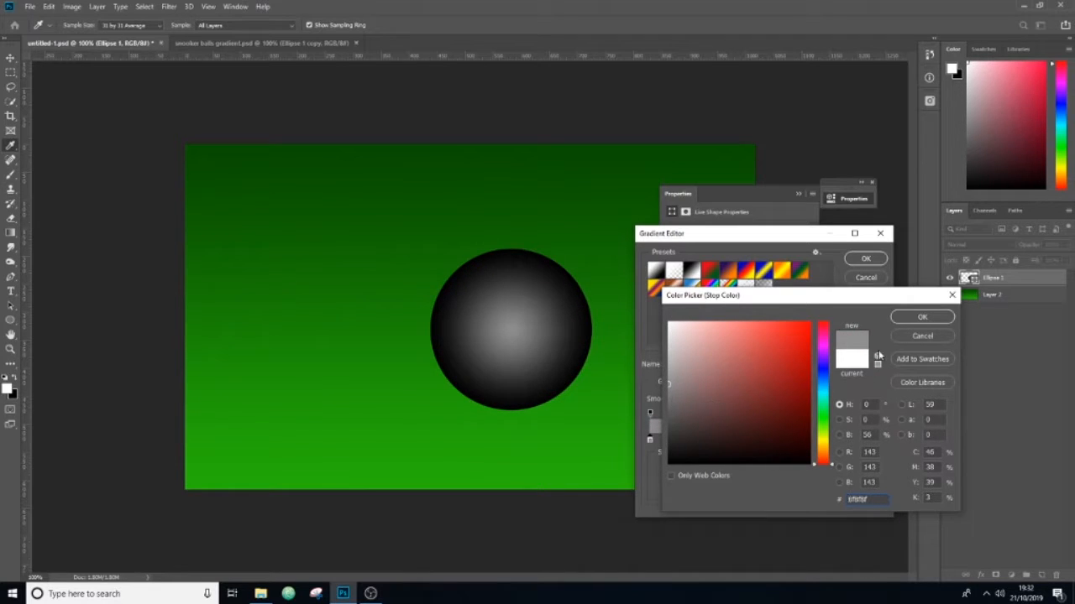
click(921, 316)
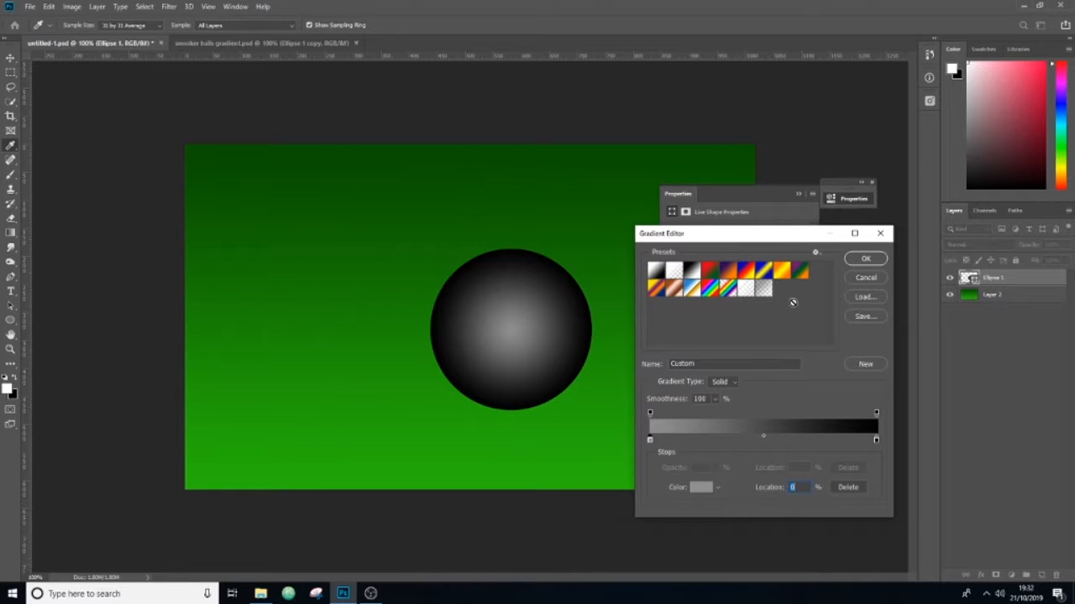
click(857, 261)
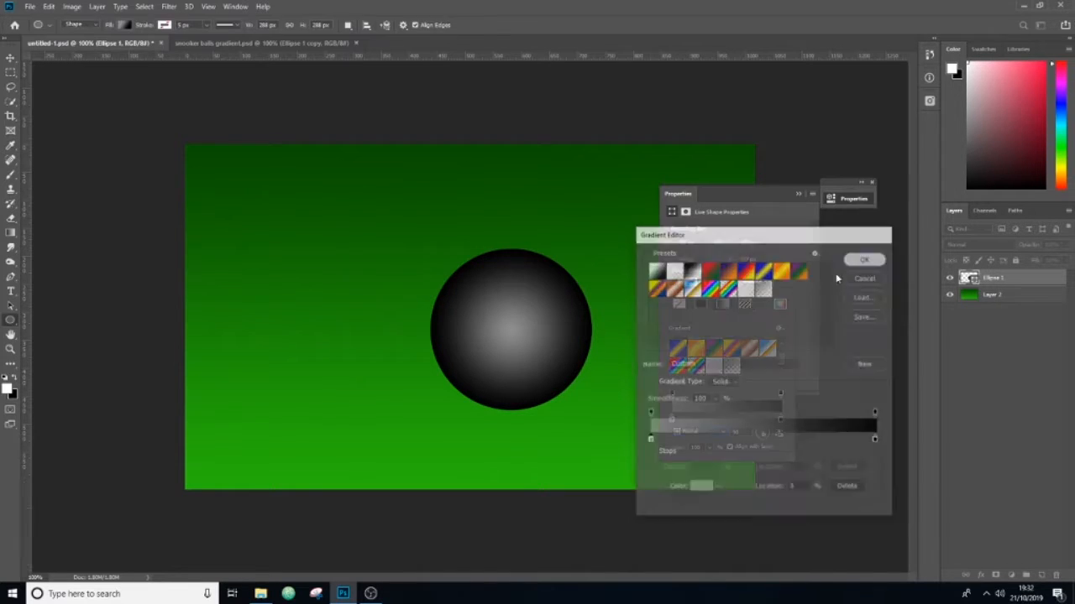
Step: Collapse the shape properties out of the way and move the ball slightly down and to the left
drag(790, 193, 810, 217)
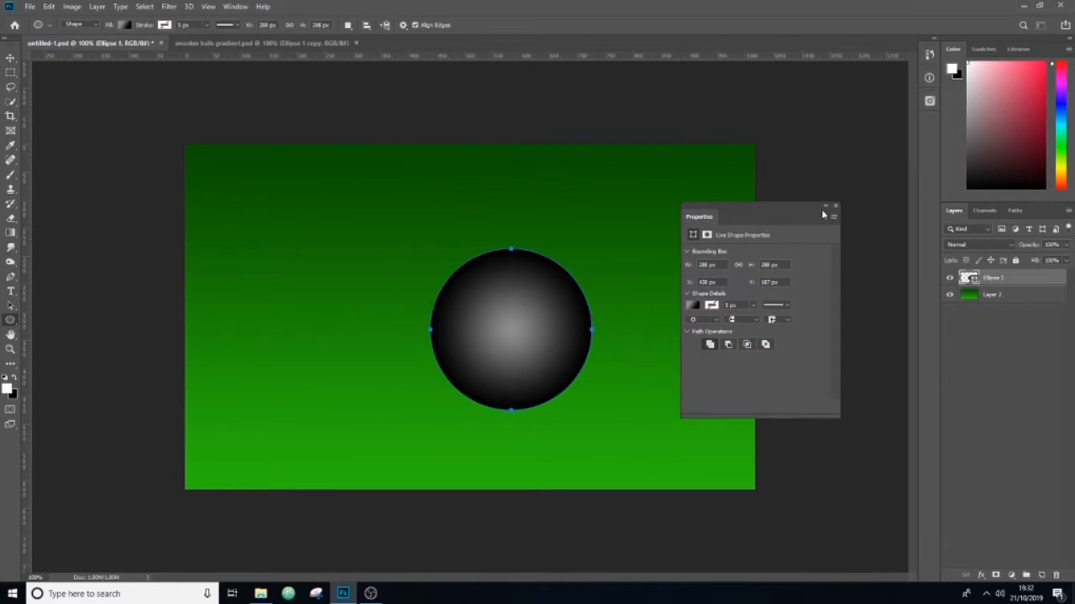
click(824, 206)
drag(713, 217, 831, 290)
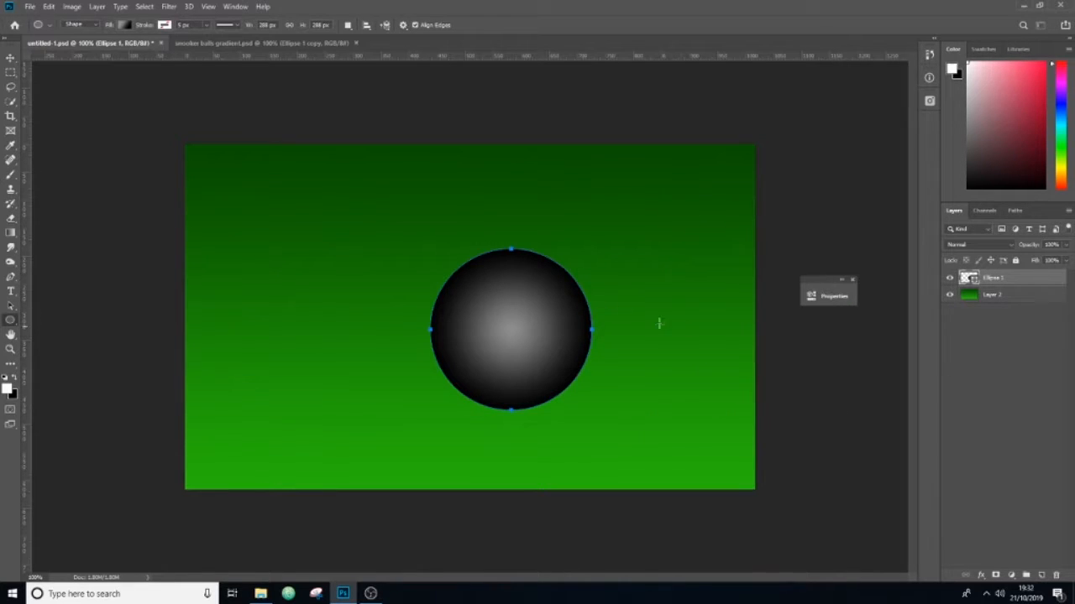
click(11, 58)
mouse_move(535, 331)
mouse_down()
mouse_move(496, 321)
mouse_move(530, 340)
mouse_up()
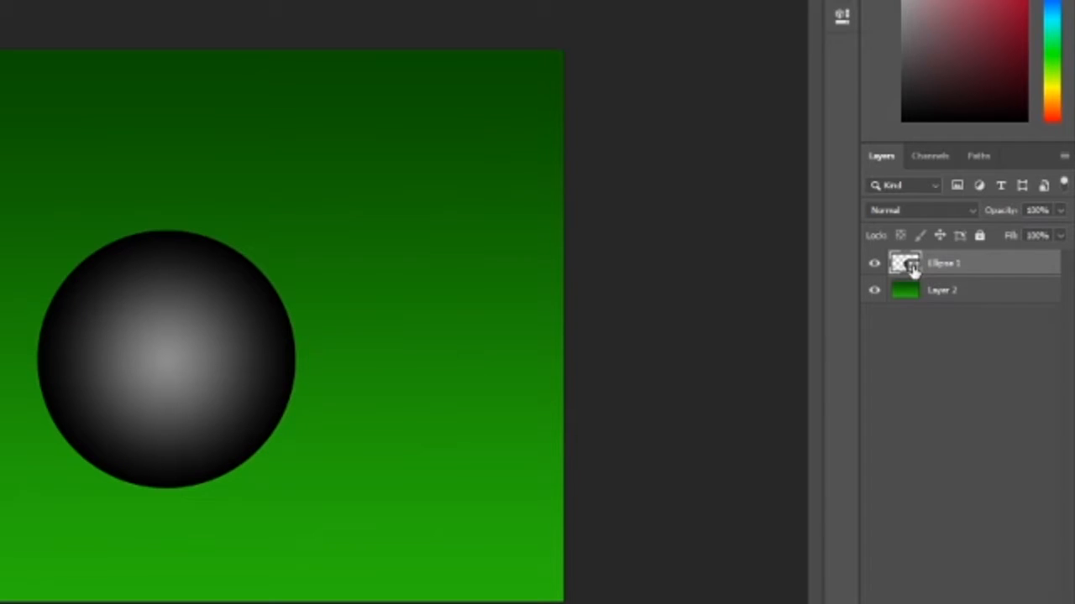
Step: Reposition the radial gradient in the ball's Gradient Fill so the highlight sits towards the ball's upper left
double_click(911, 265)
drag(651, 292, 635, 261)
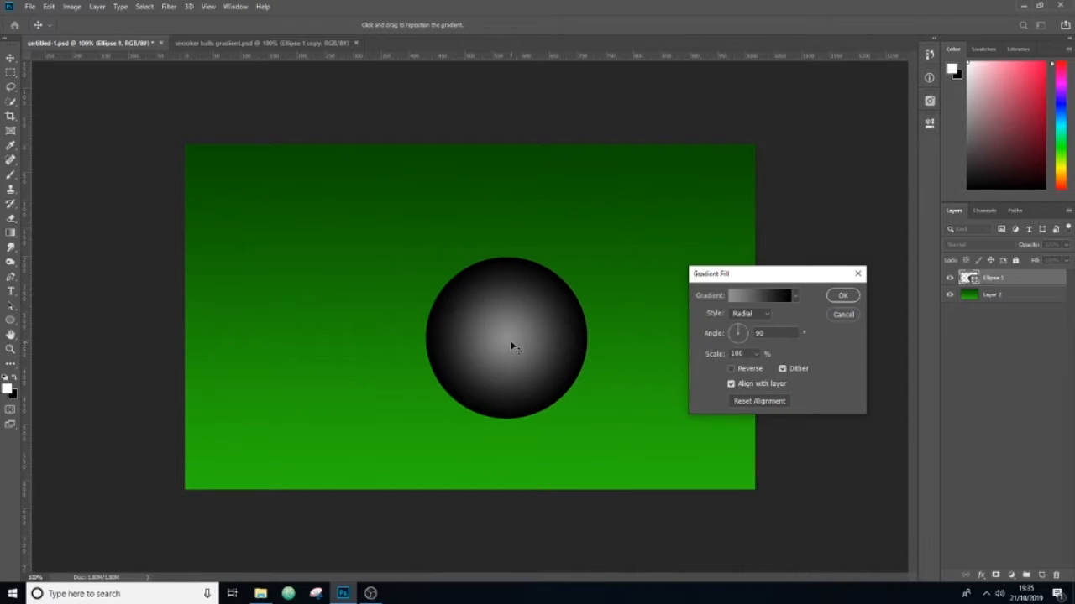
drag(512, 344, 499, 316)
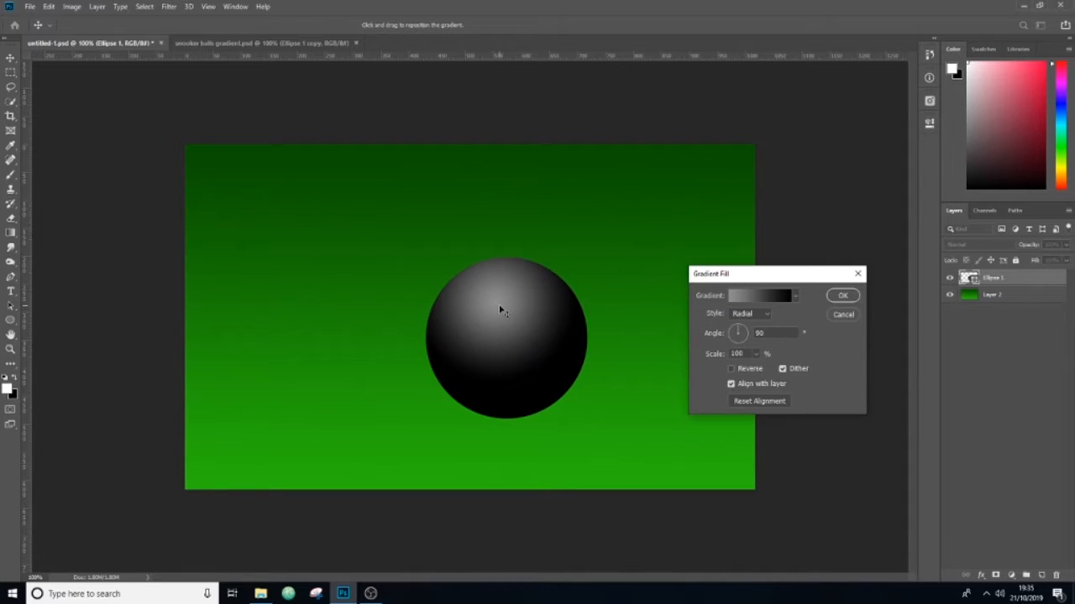
click(842, 297)
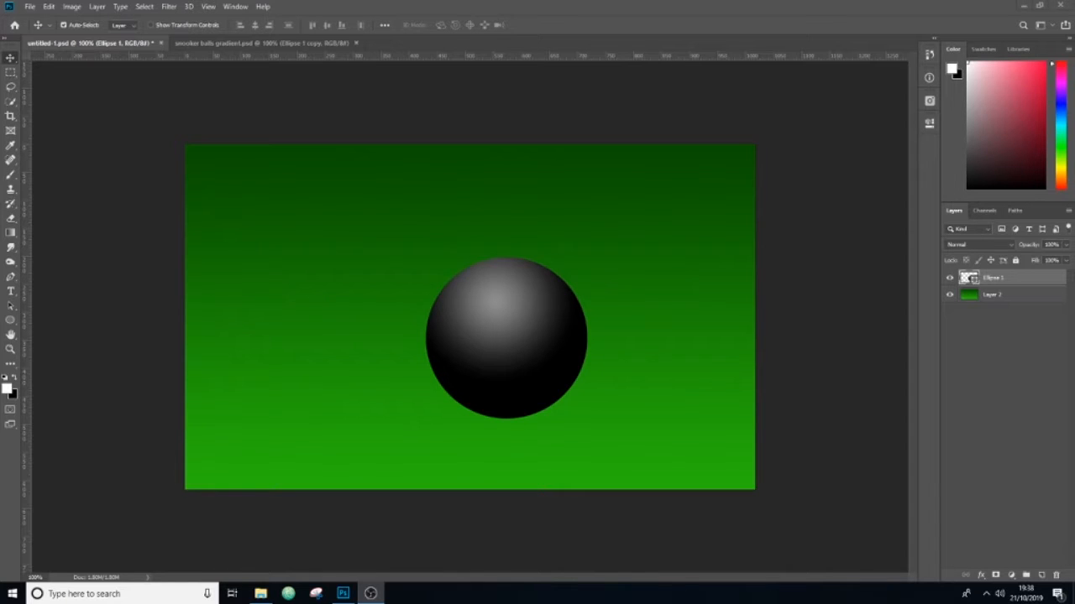
Step: Add a new layer and draw a second circle about 249 px wide to the left of the ball
click(1041, 576)
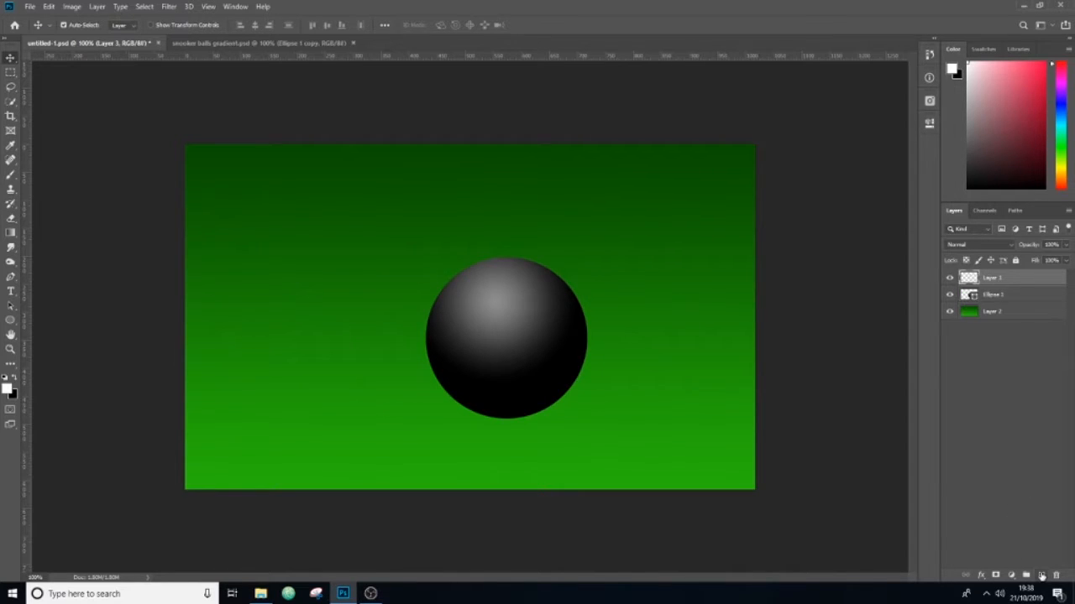
click(11, 320)
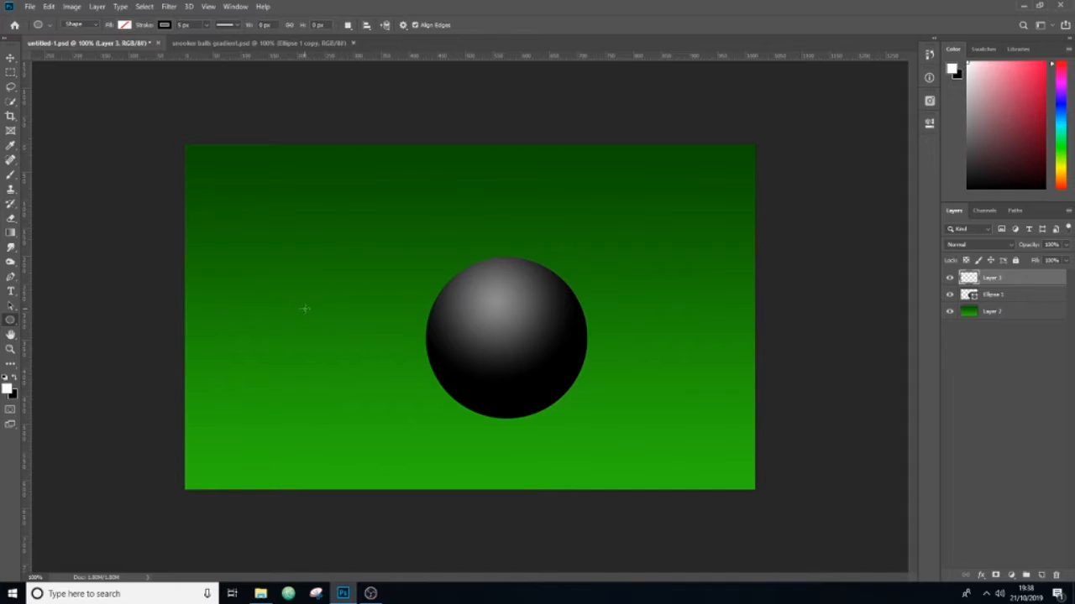
drag(290, 263, 425, 436)
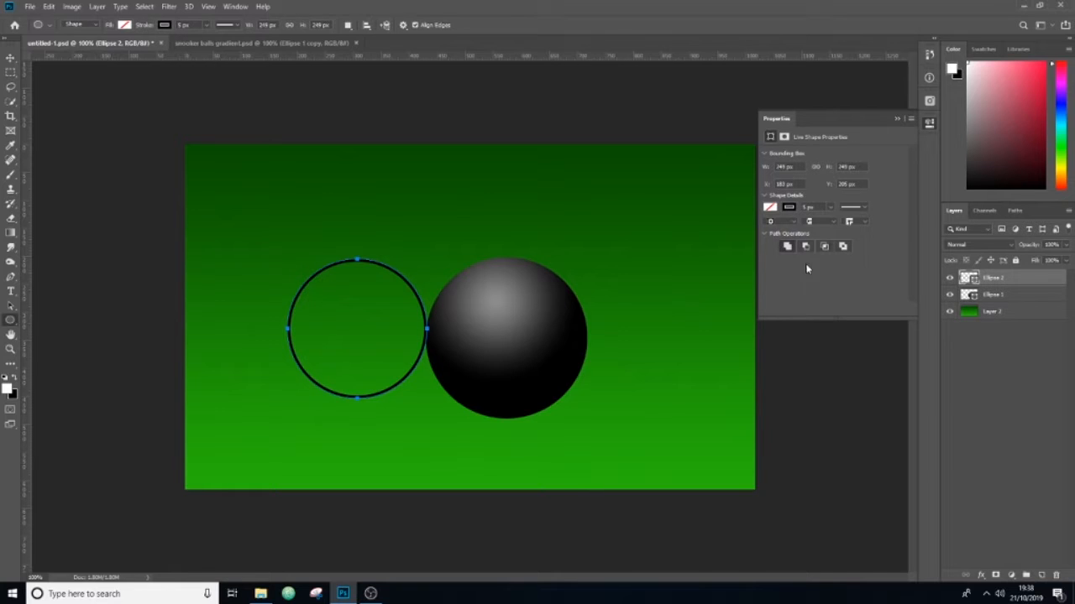
Step: Remove the second circle's stroke and fill it with solid black
click(788, 206)
click(777, 224)
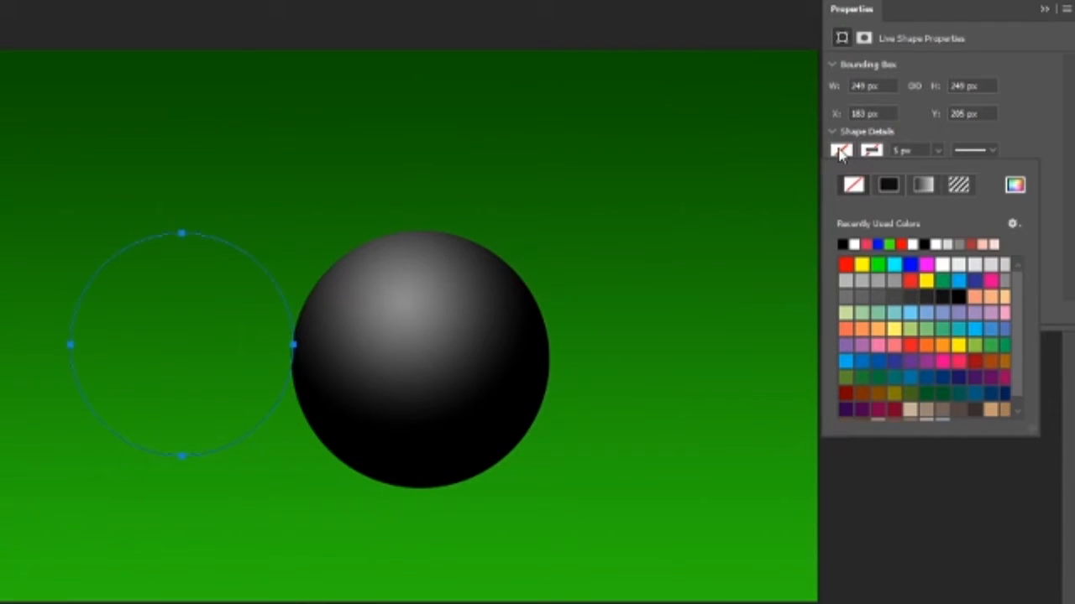
click(884, 183)
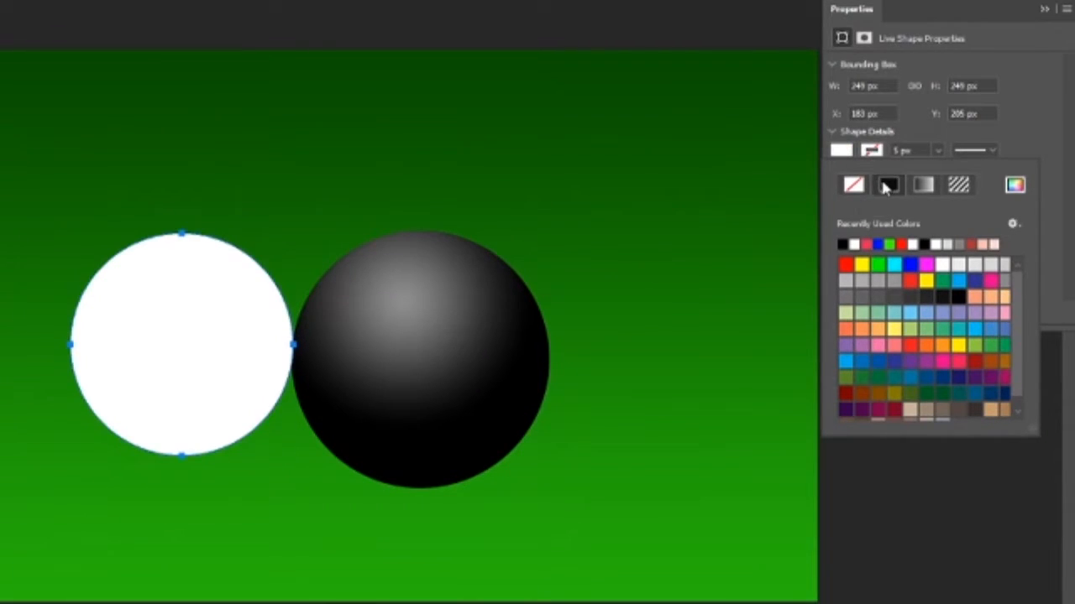
click(842, 244)
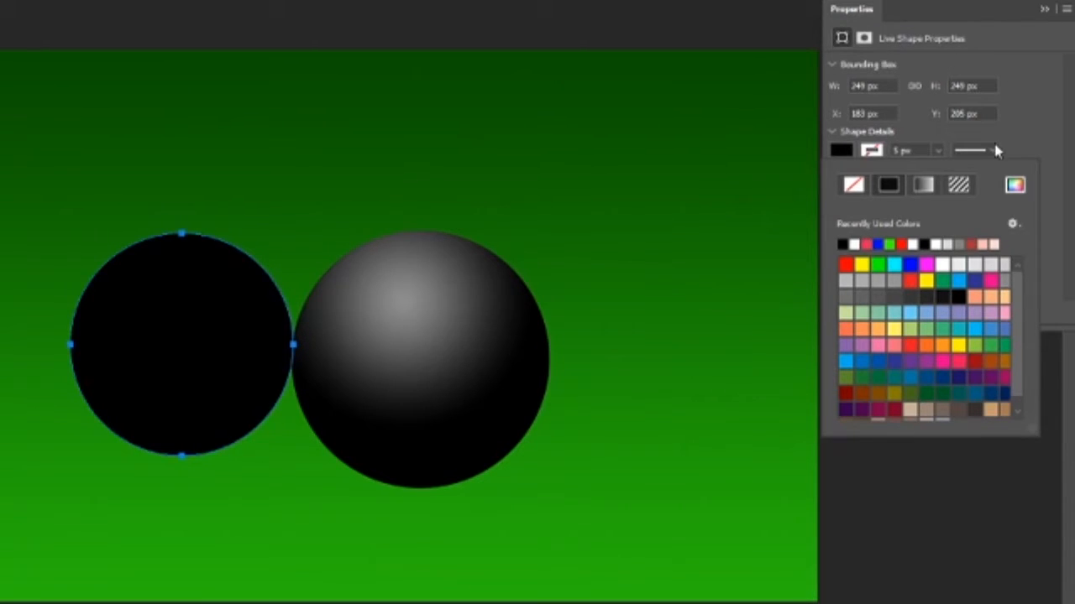
click(997, 151)
click(1044, 9)
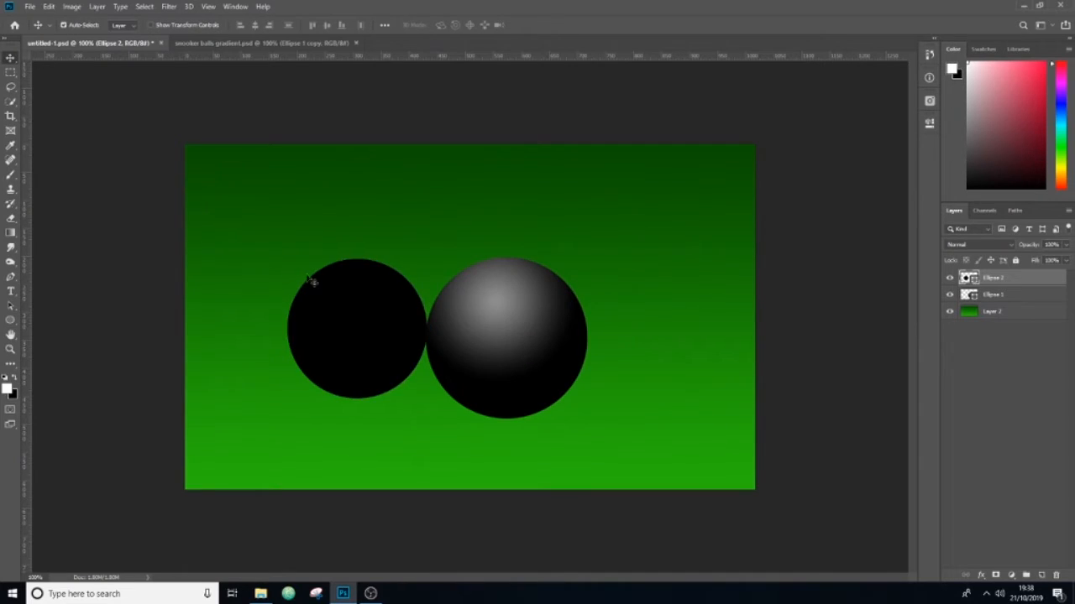
Step: Move the black circle over the right side of the grey-shaded ball and place its layer below the Ellipse 1 layer
drag(112, 279, 434, 327)
drag(514, 314, 579, 306)
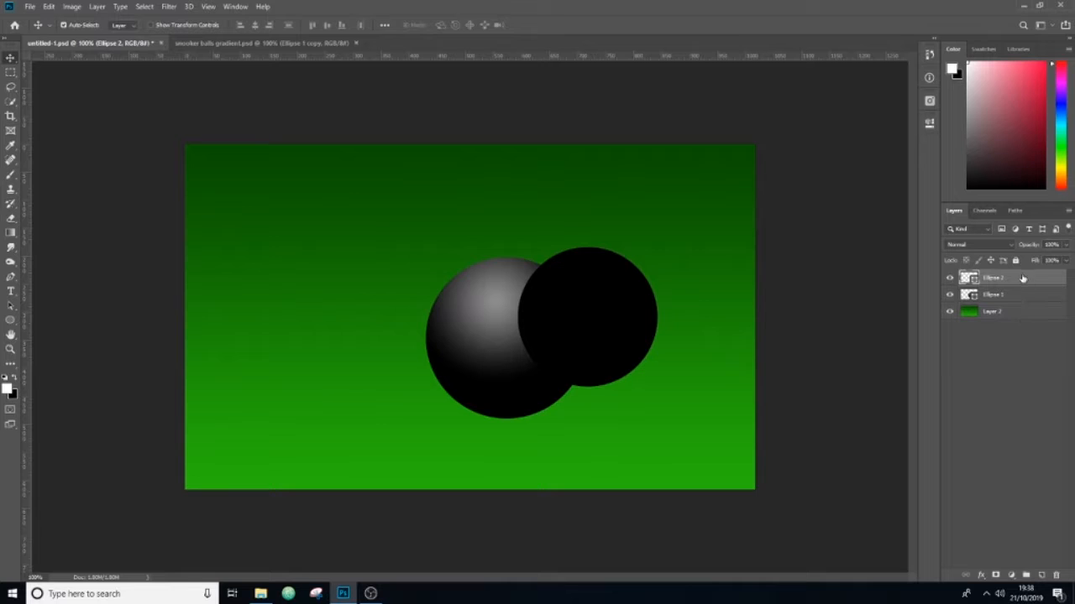
drag(1018, 294, 1017, 300)
drag(622, 327, 626, 328)
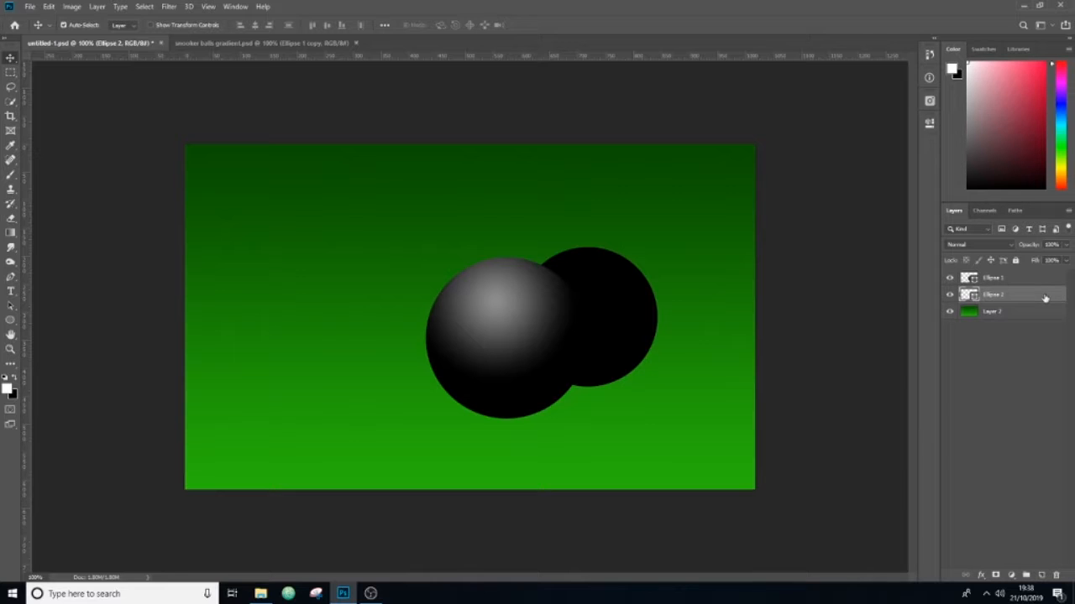
Step: Apply a radial Gradient Overlay to the Ellipse 2 layer and open its gradient for editing
double_click(1046, 297)
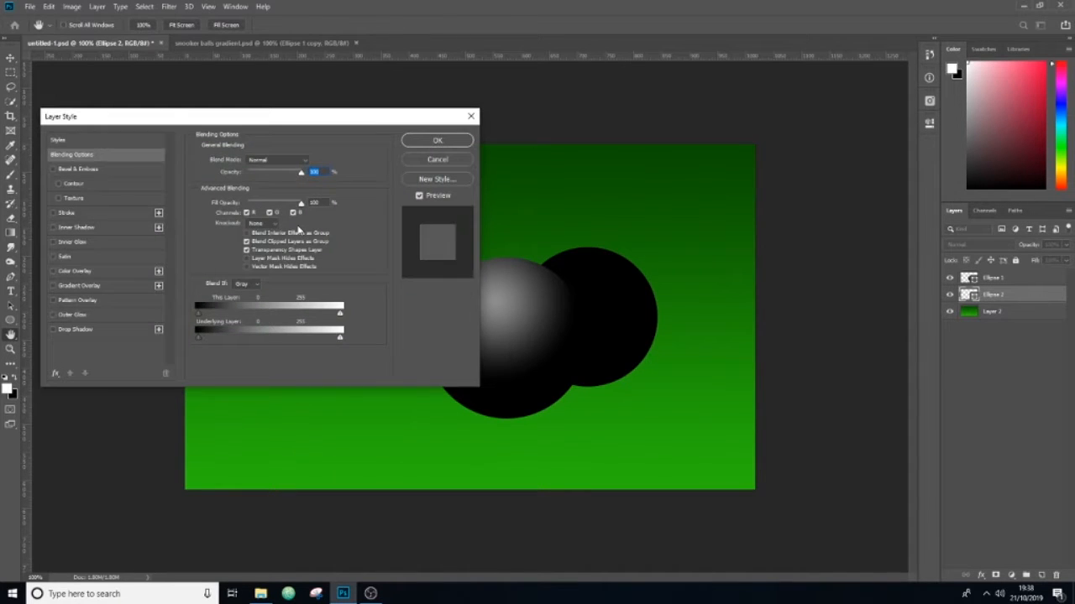
drag(272, 125, 266, 89)
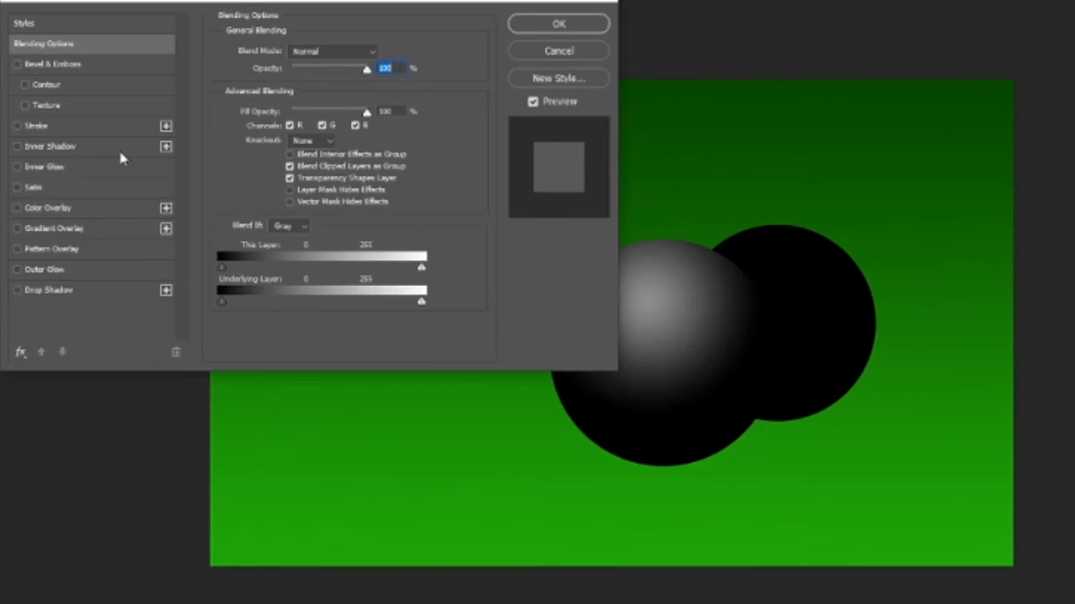
click(53, 229)
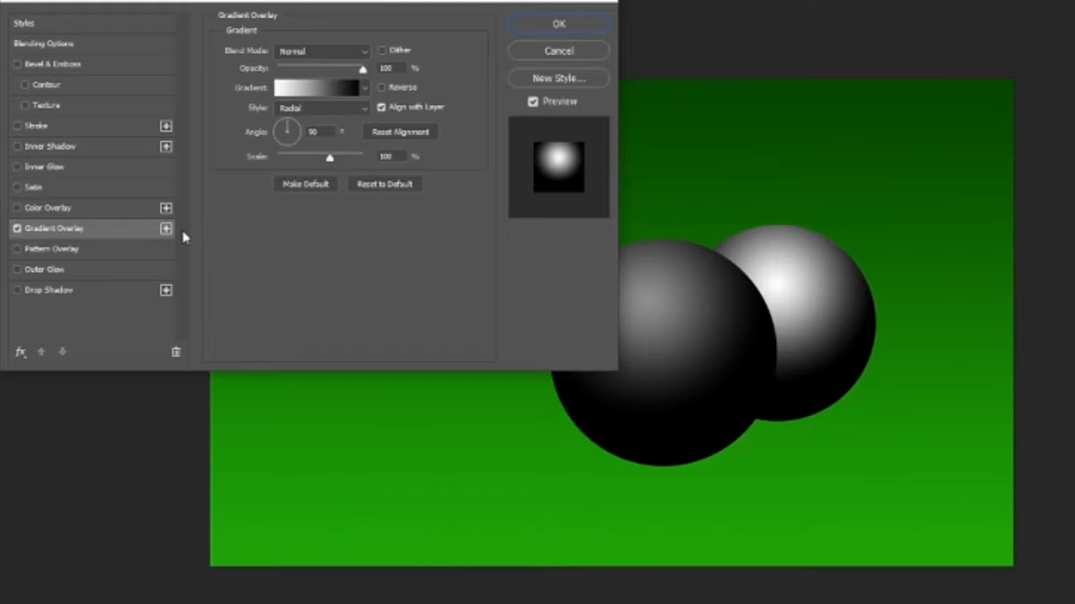
click(301, 91)
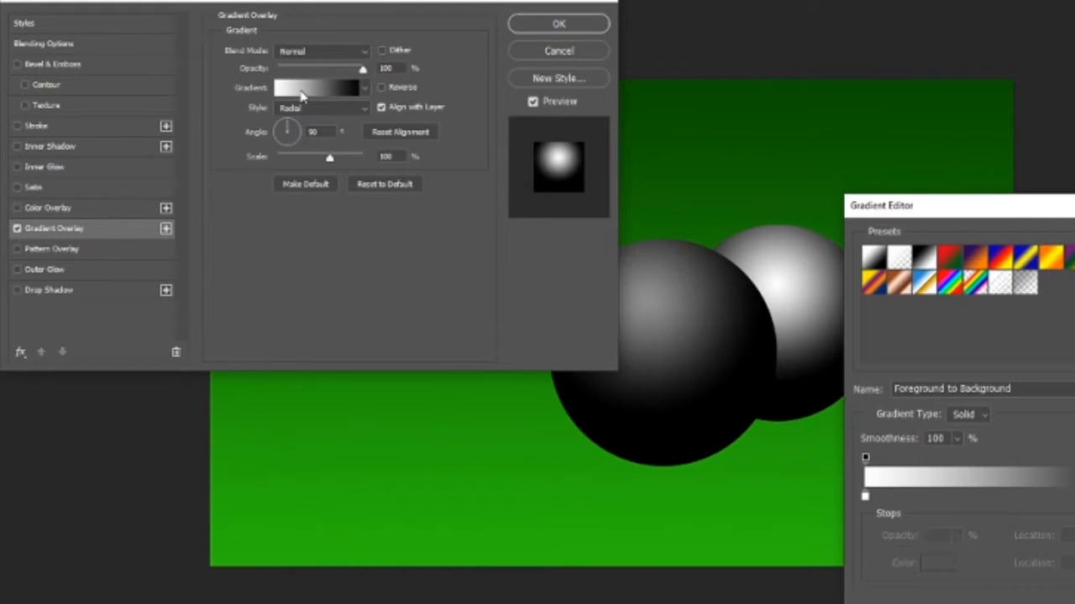
drag(1045, 212, 1073, 221)
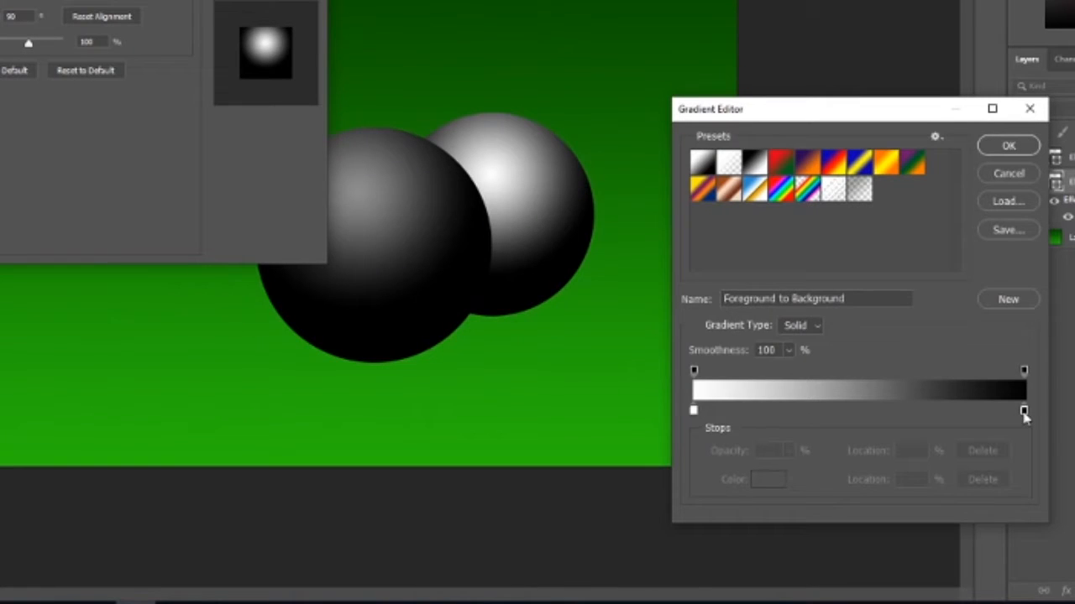
Step: Change the overlay gradient's black end stop to bright red
double_click(951, 452)
drag(769, 350, 849, 204)
drag(804, 255, 820, 264)
click(962, 216)
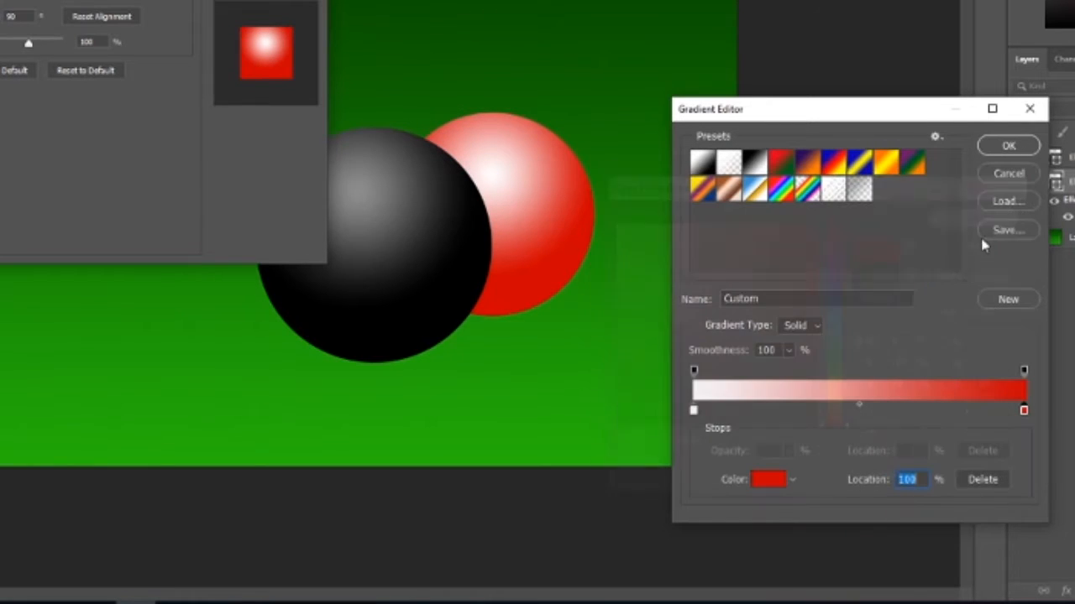
Step: Change the overlay gradient's white start stop to light pink #ffa0a0
click(694, 411)
double_click(694, 413)
click(653, 220)
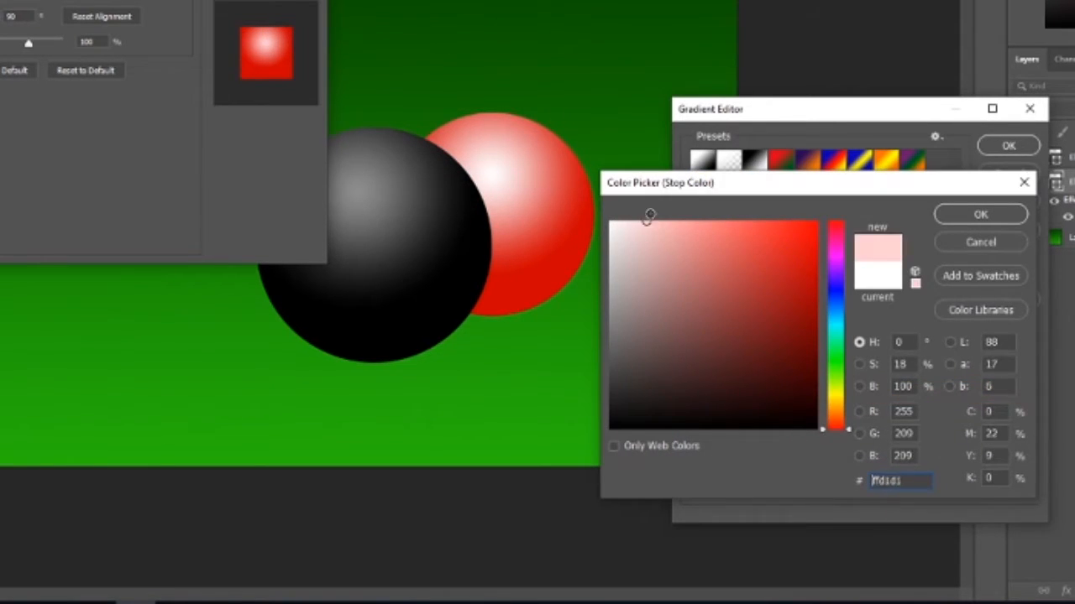
click(675, 221)
click(688, 221)
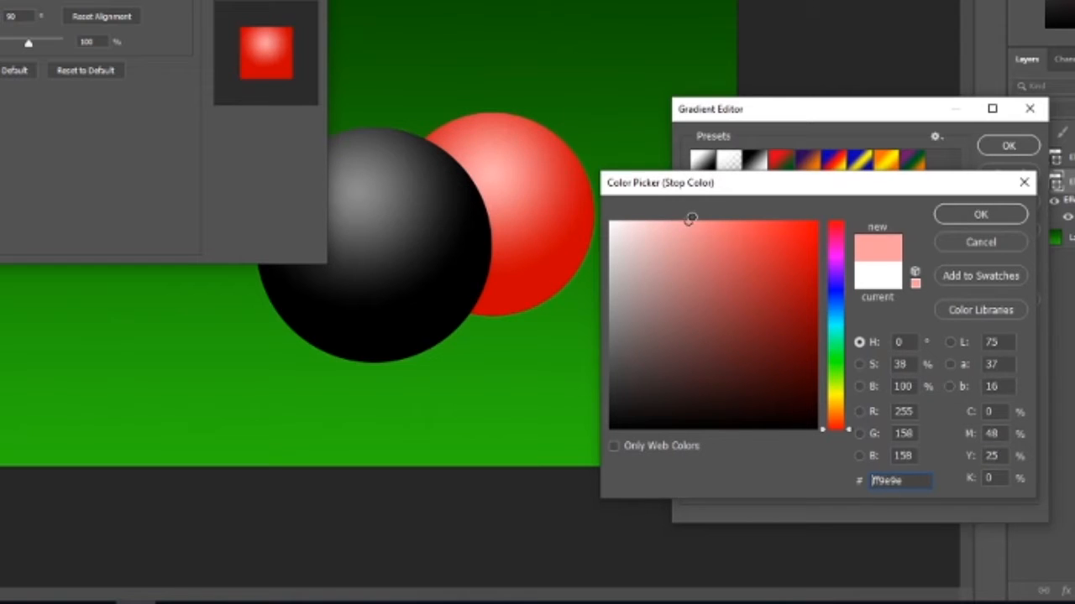
click(686, 220)
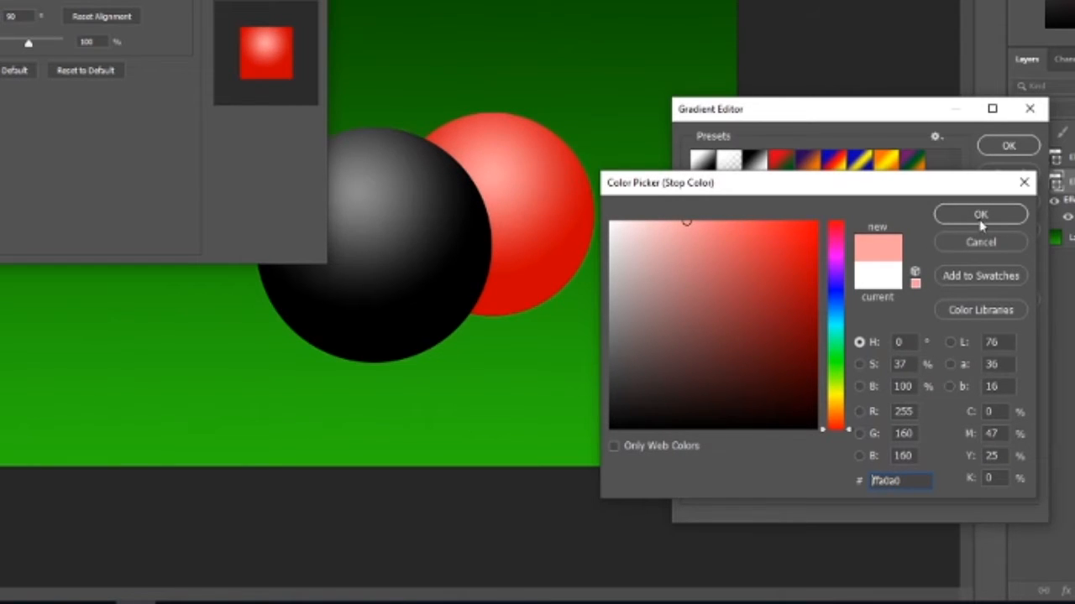
click(981, 215)
Step: Set the overlay gradient's end stop to dark red #800202, apply the layer style, and move the red ball slightly up
double_click(1024, 410)
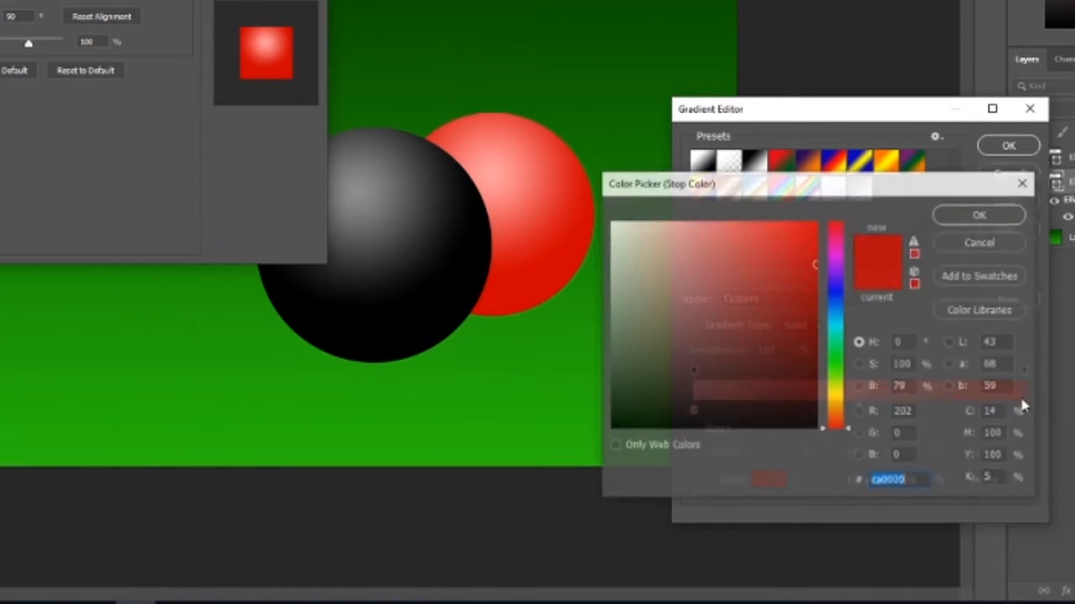
click(816, 313)
click(836, 296)
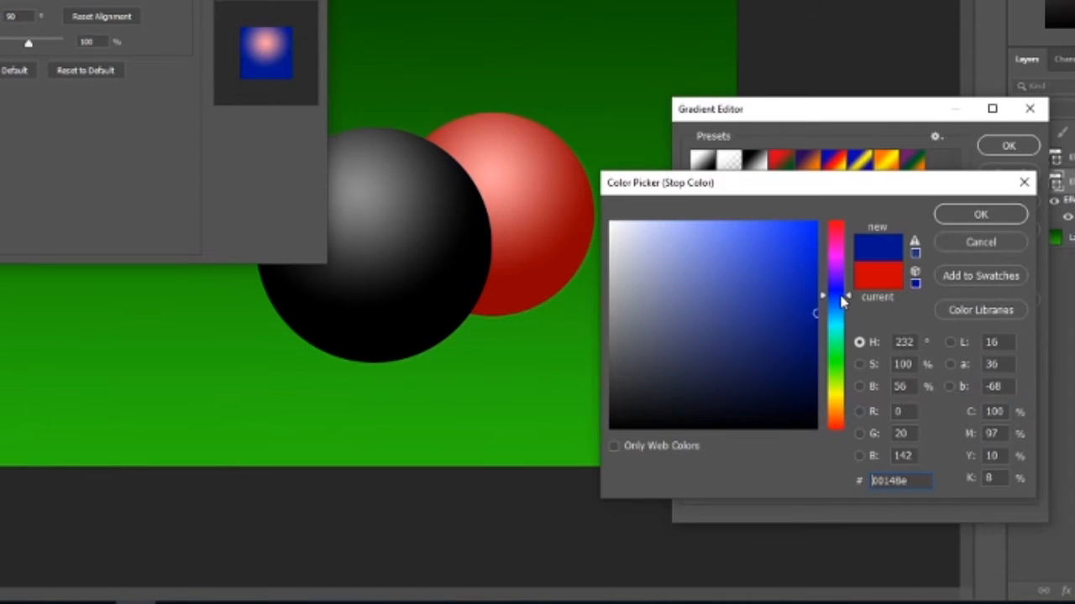
drag(803, 309, 842, 219)
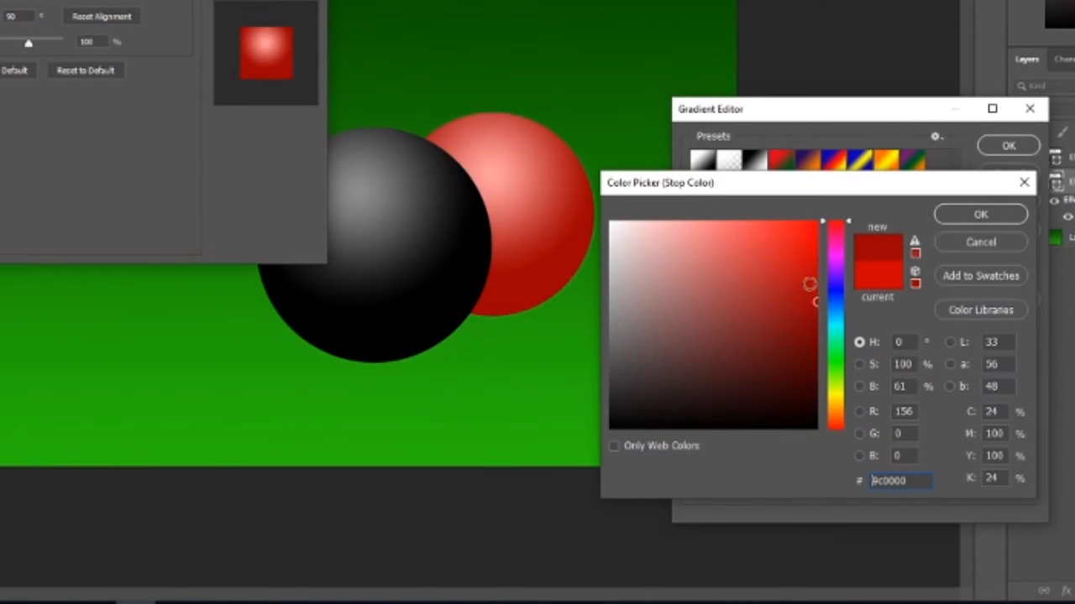
mouse_move(806, 309)
mouse_down()
mouse_move(815, 322)
mouse_move(806, 331)
mouse_move(811, 324)
mouse_up()
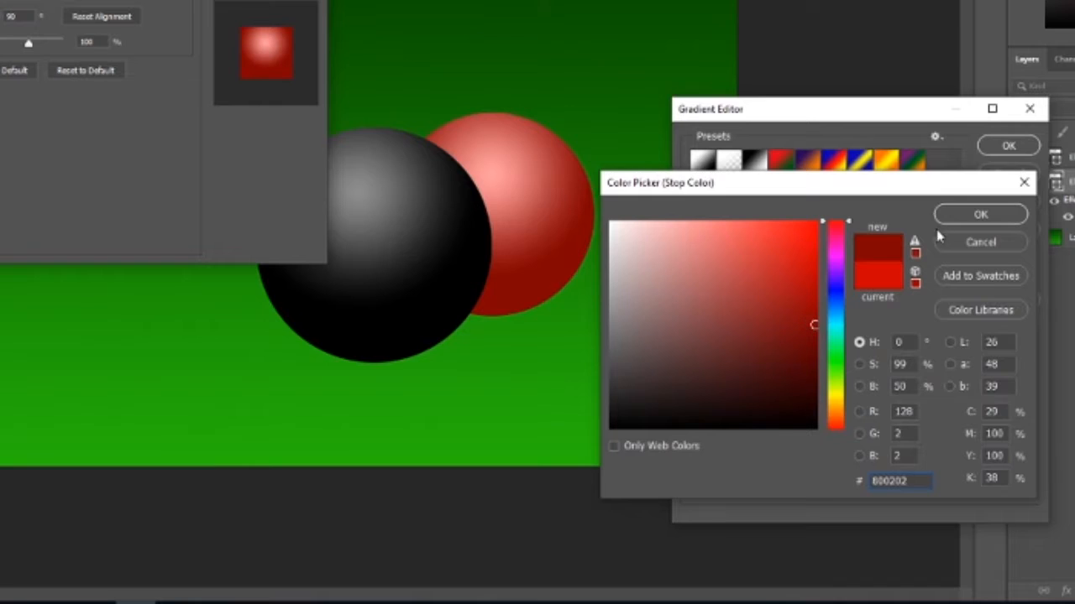
click(962, 217)
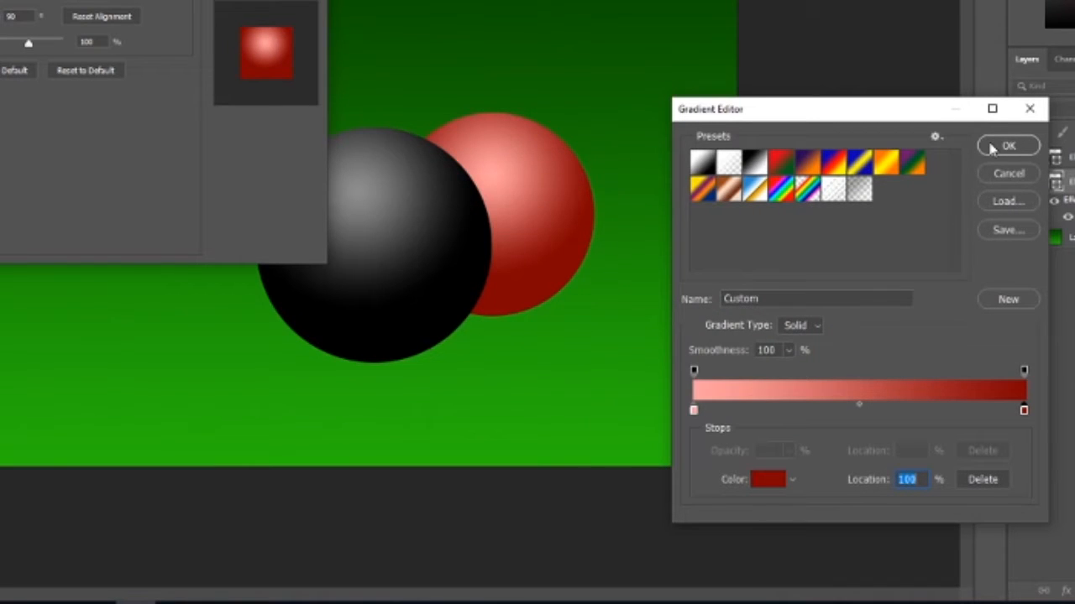
click(1003, 146)
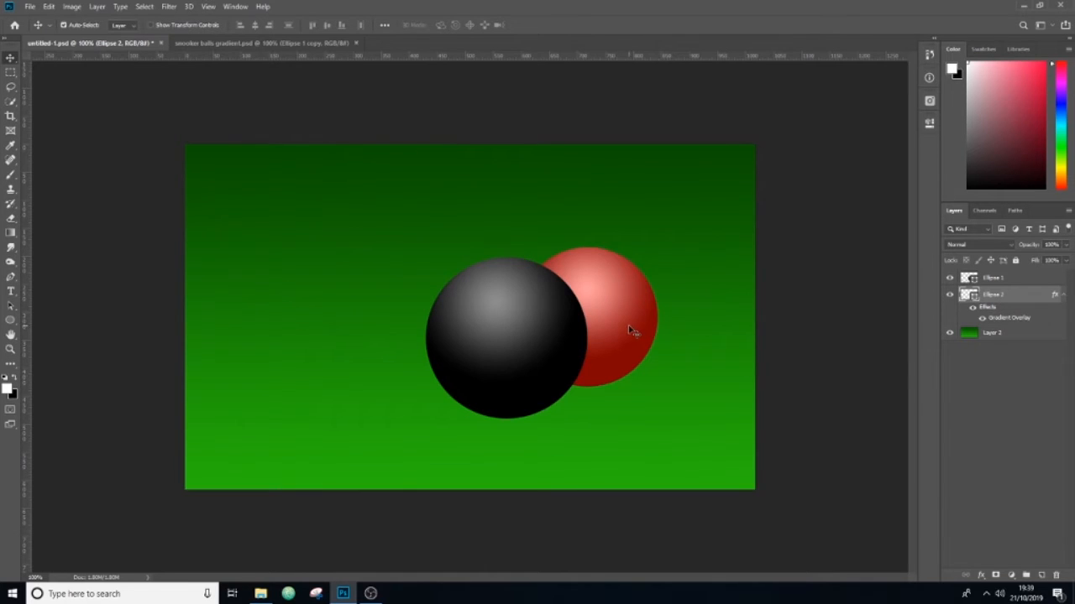
drag(628, 325, 628, 319)
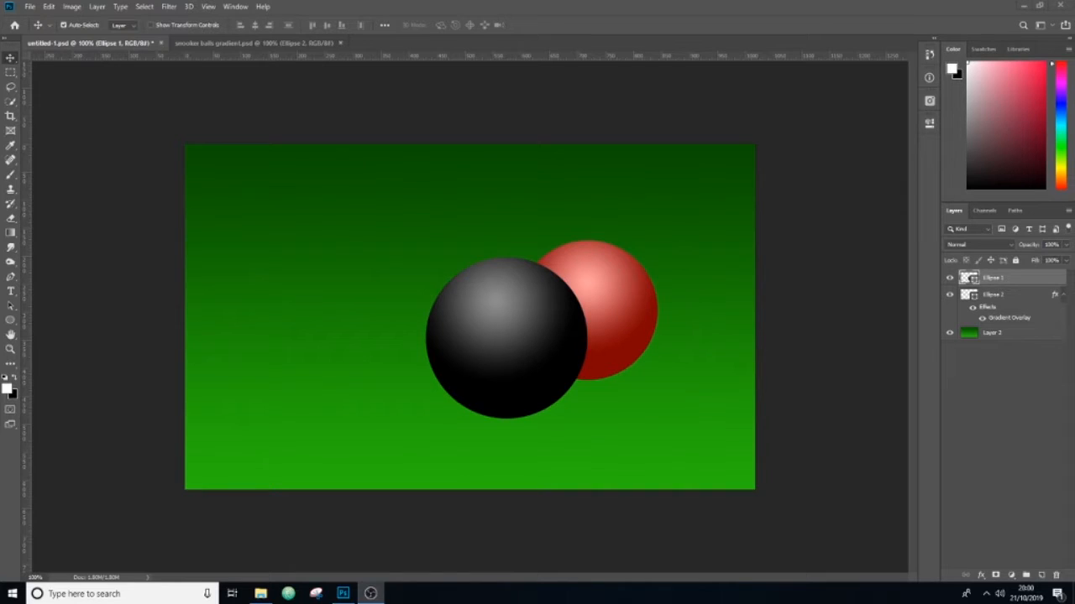
Step: Add a new layer and draw an ellipse about 179 × 93 px over the upper part of the black ball
click(9, 320)
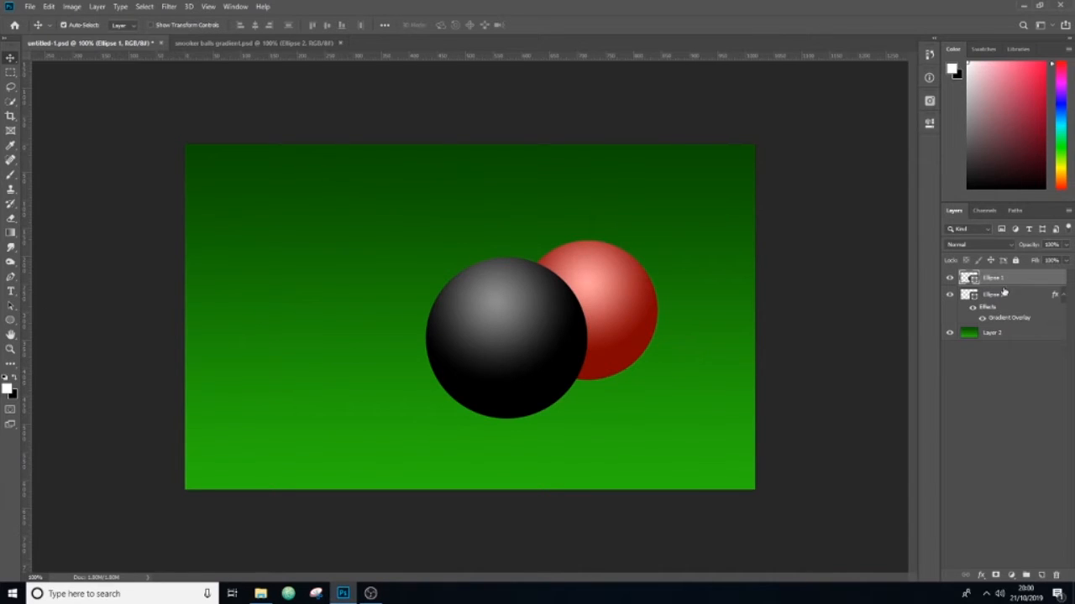
click(1040, 575)
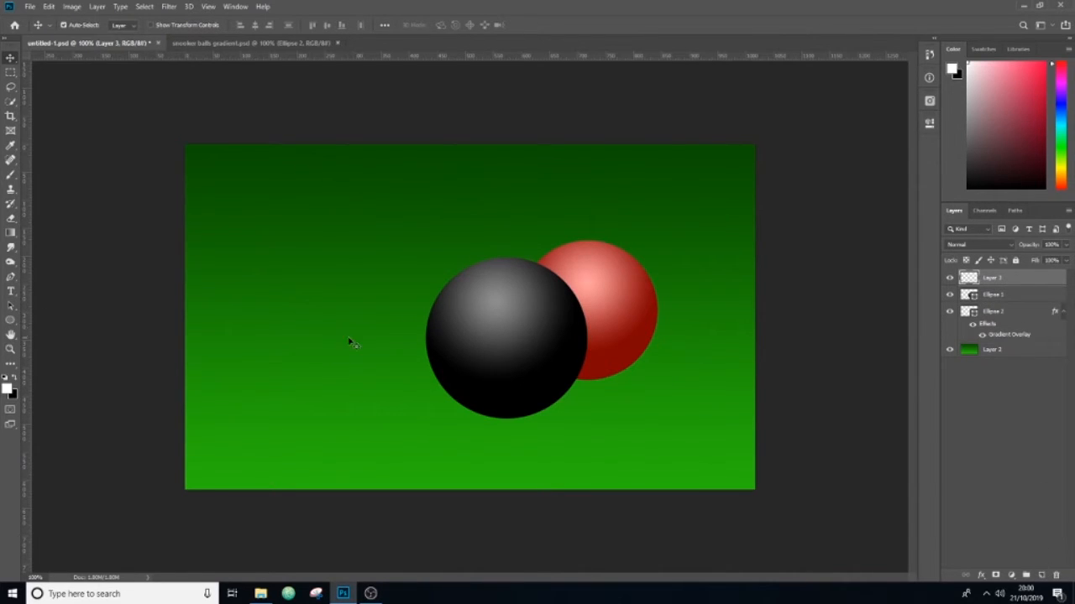
click(10, 320)
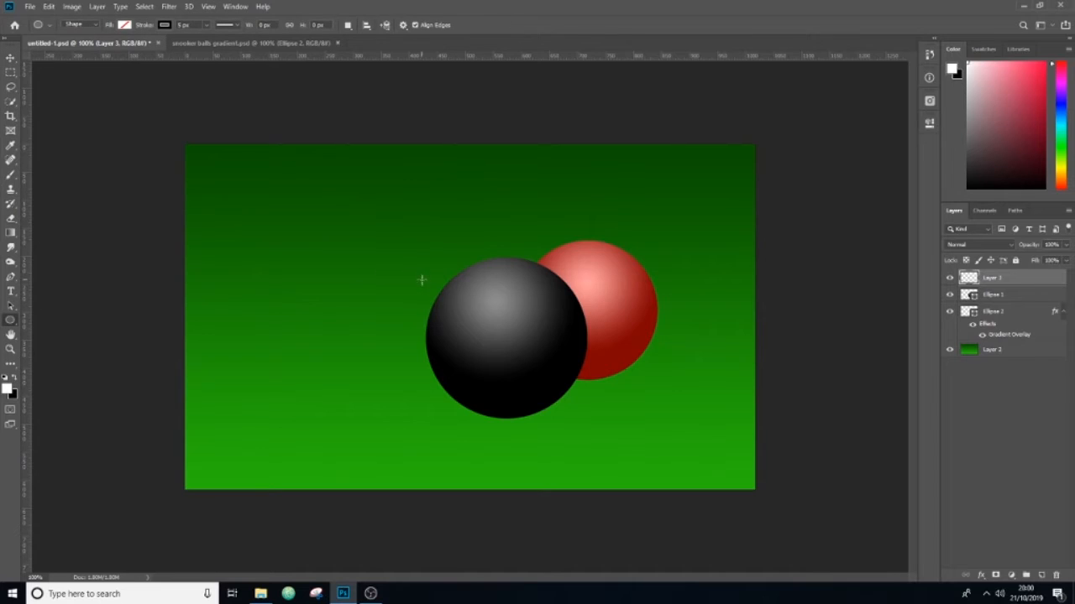
drag(461, 286, 558, 334)
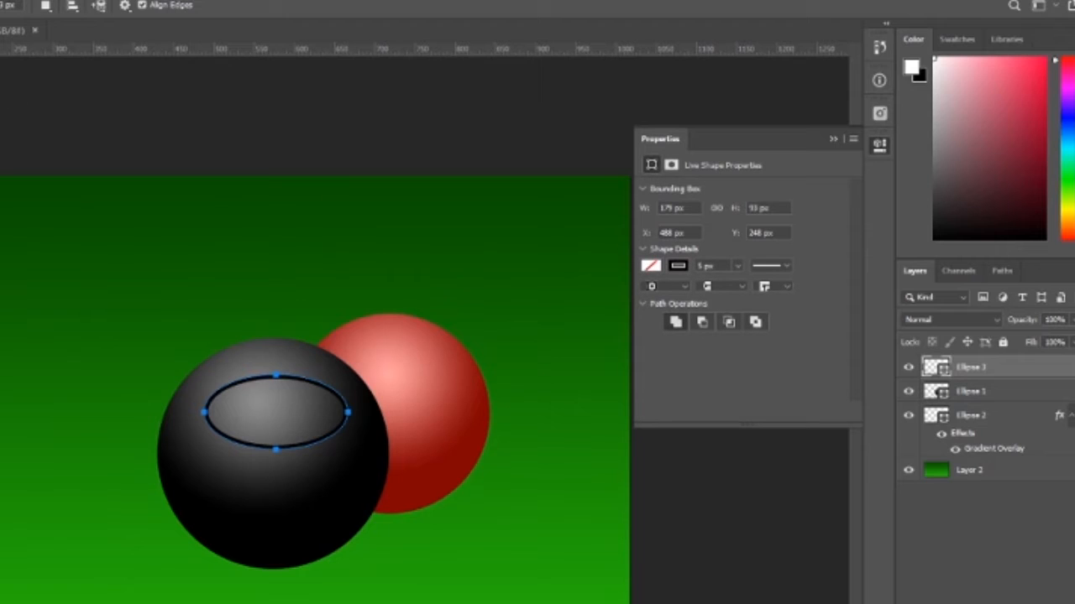
click(833, 138)
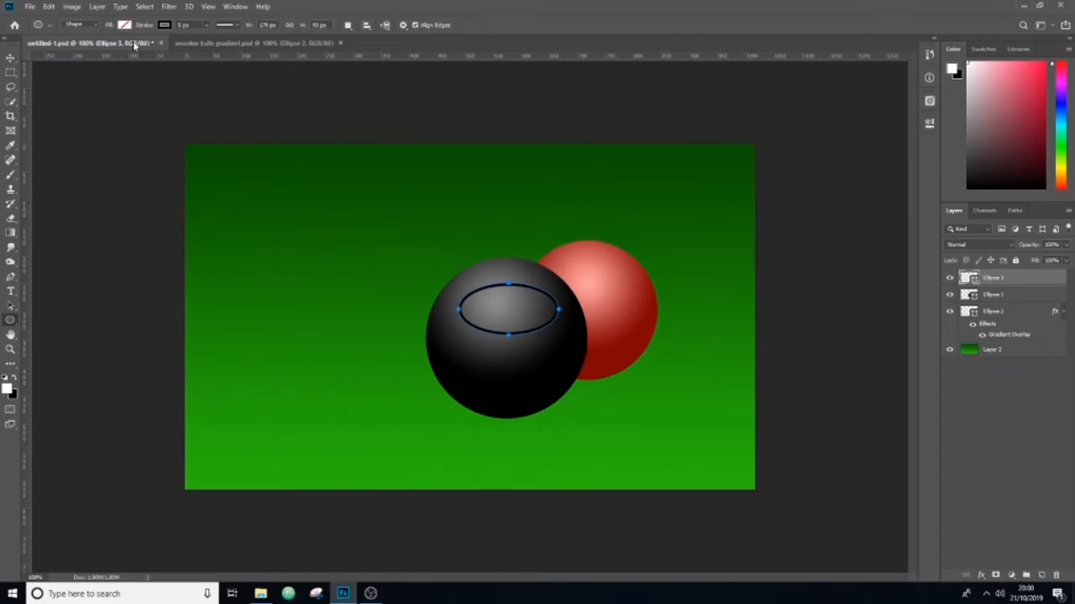
Step: Remove the new ellipse's stroke and fill it with a linear black-to-white gradient at 90°
click(165, 25)
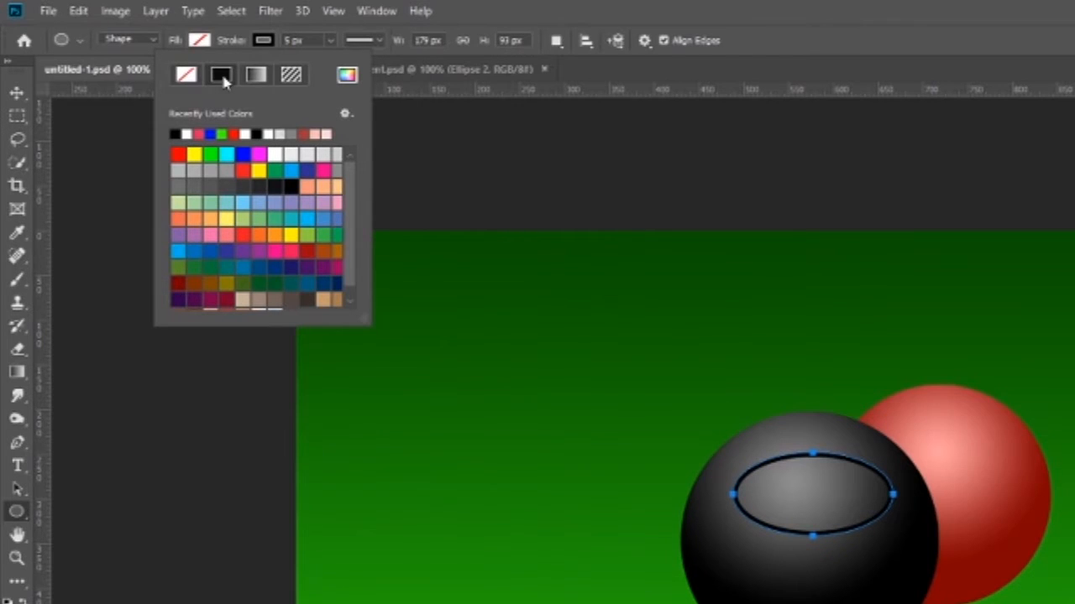
click(186, 75)
click(200, 42)
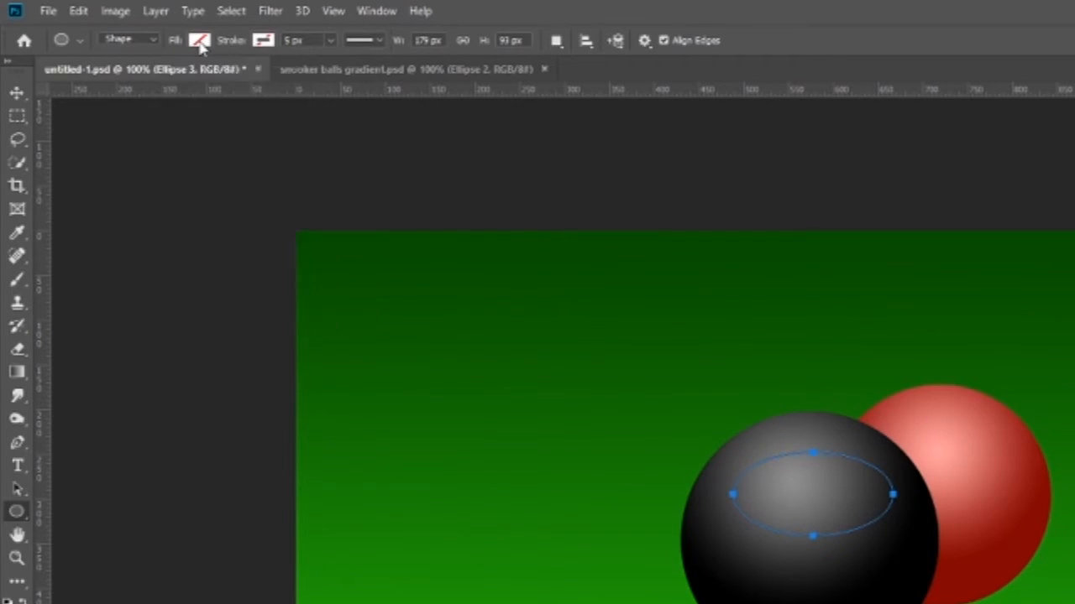
click(200, 42)
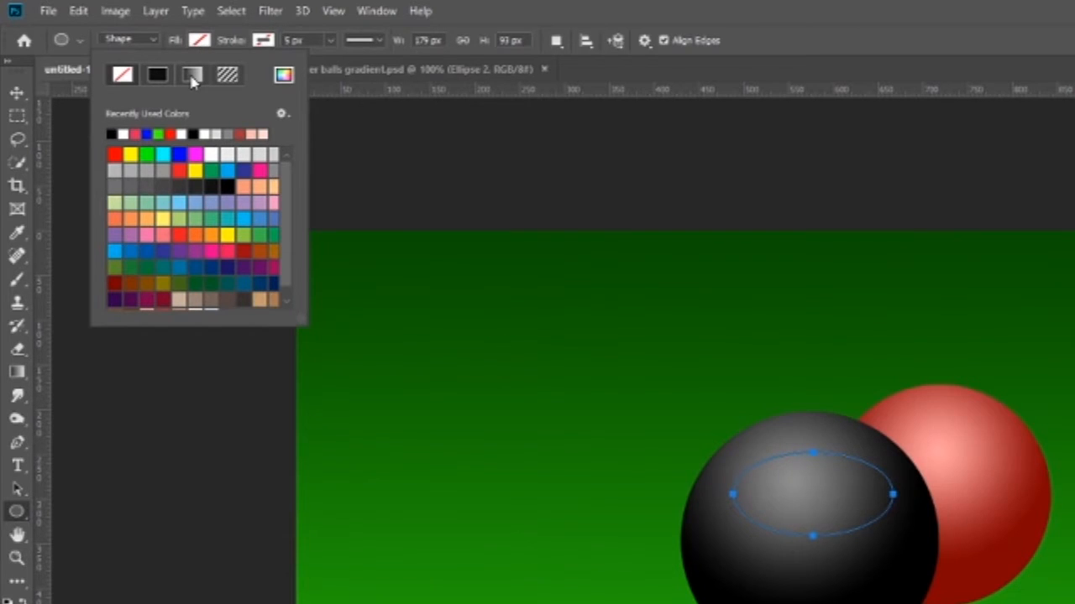
click(192, 76)
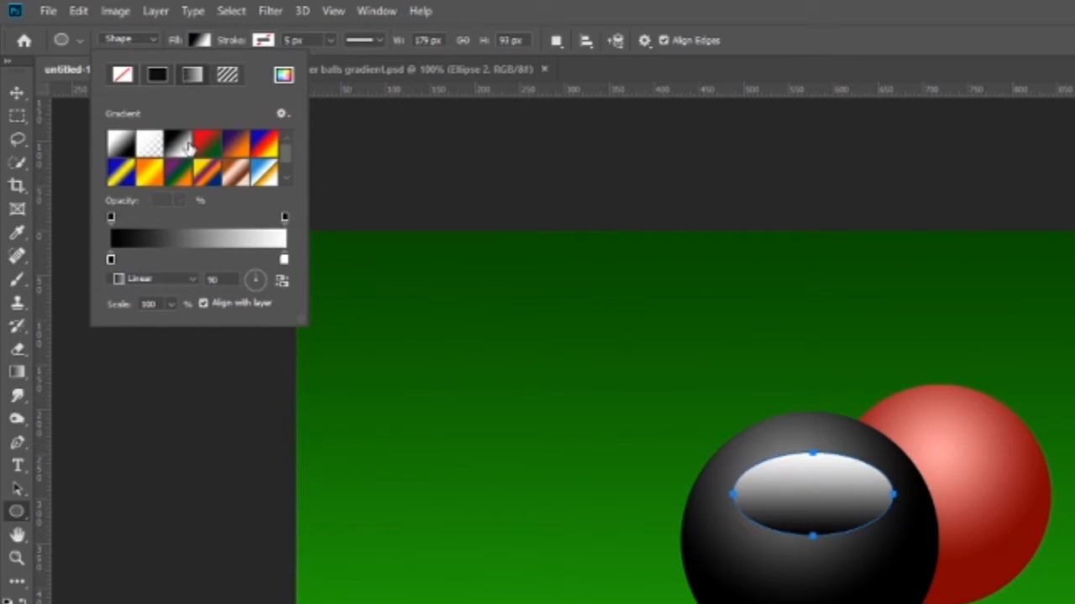
Step: Edit the ellipse's fill gradient so the opacity stop at its black end is 0%
click(206, 242)
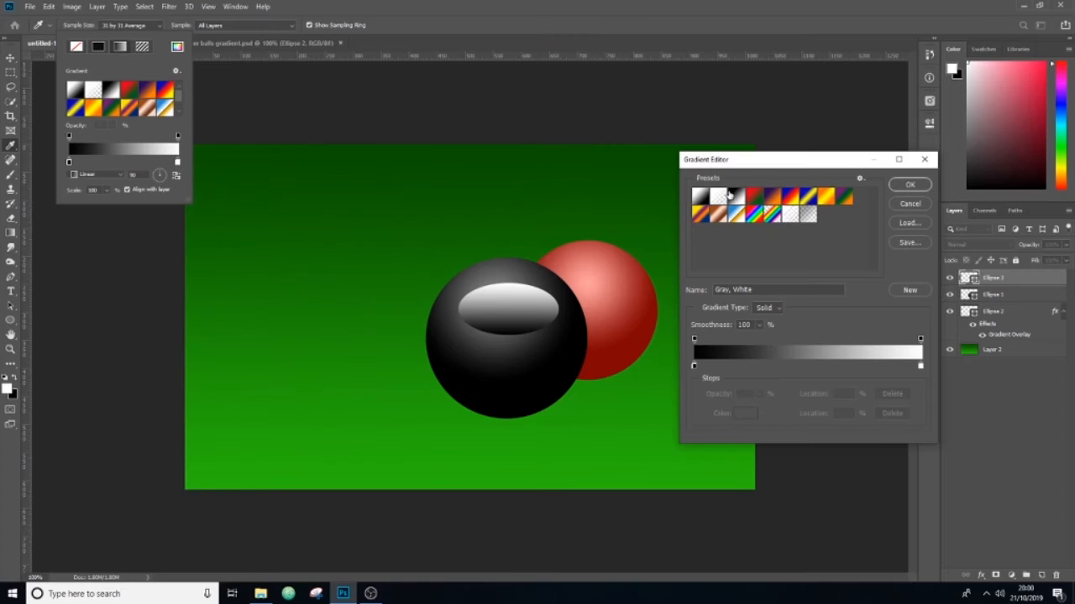
drag(743, 159, 731, 193)
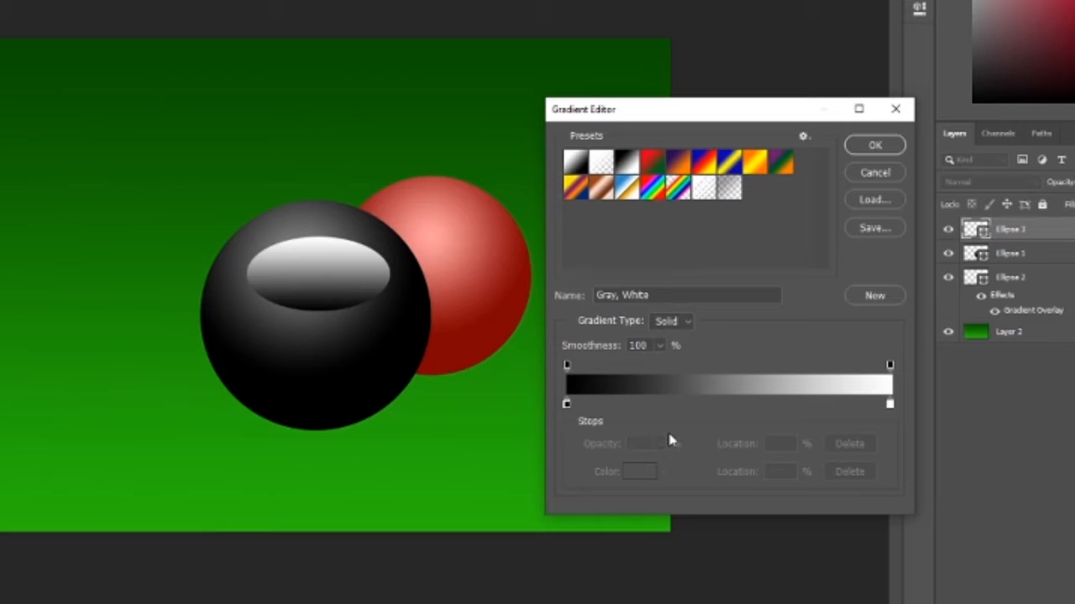
click(567, 366)
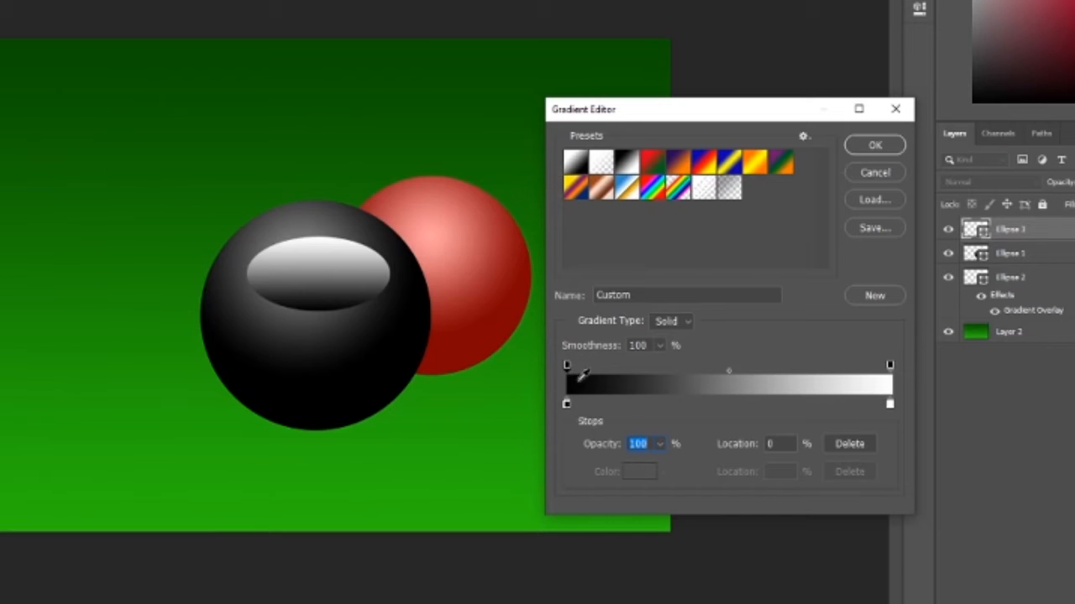
click(660, 444)
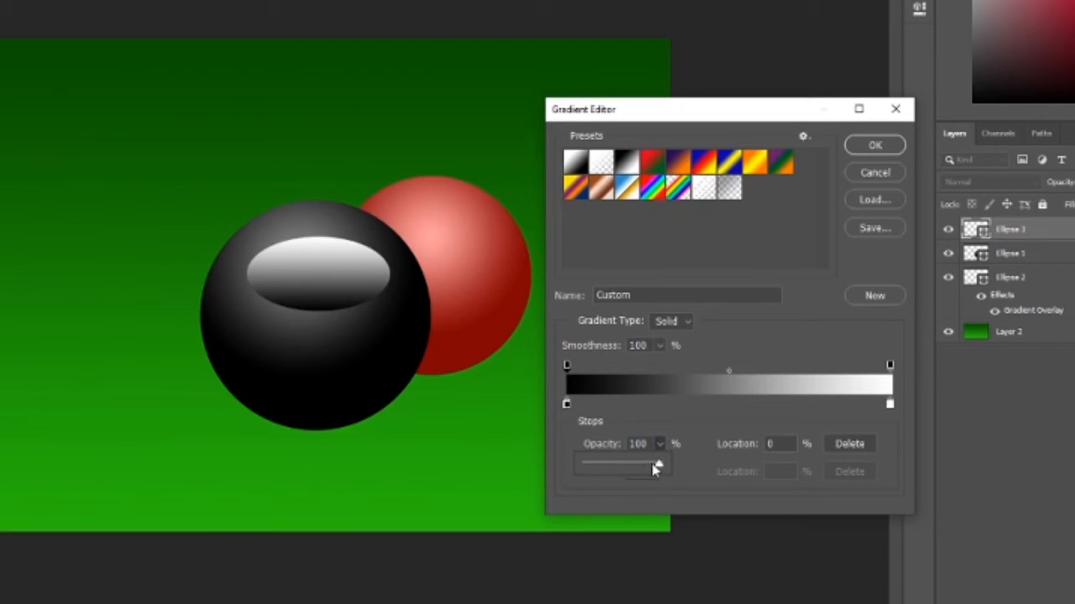
drag(655, 462, 554, 468)
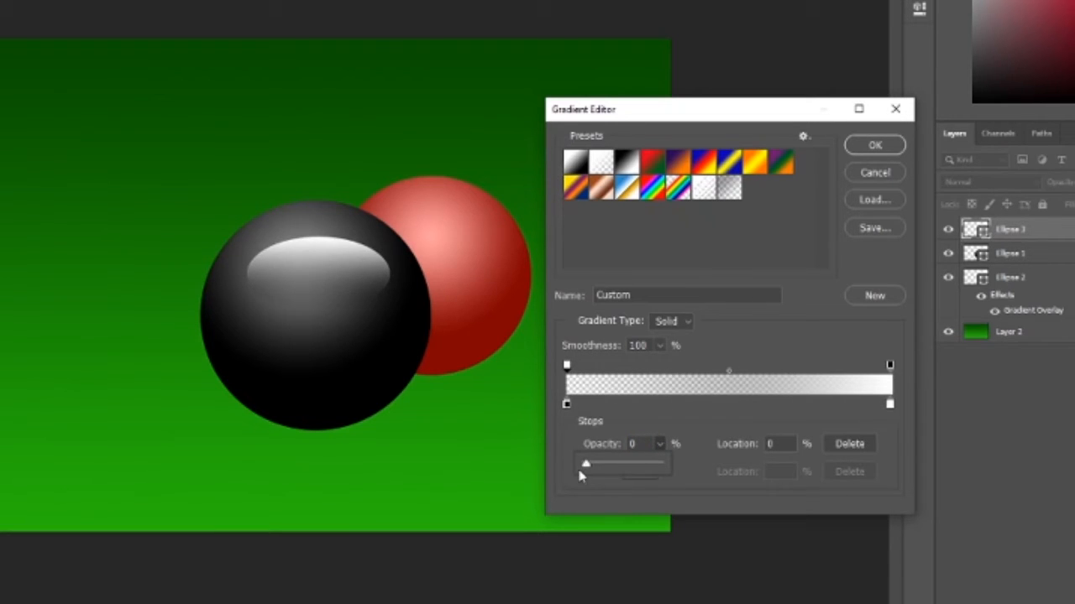
Step: Move the transparent opacity stop to 41% and the opacity midpoint to 59%, and apply the gradient
click(566, 366)
drag(566, 367, 700, 379)
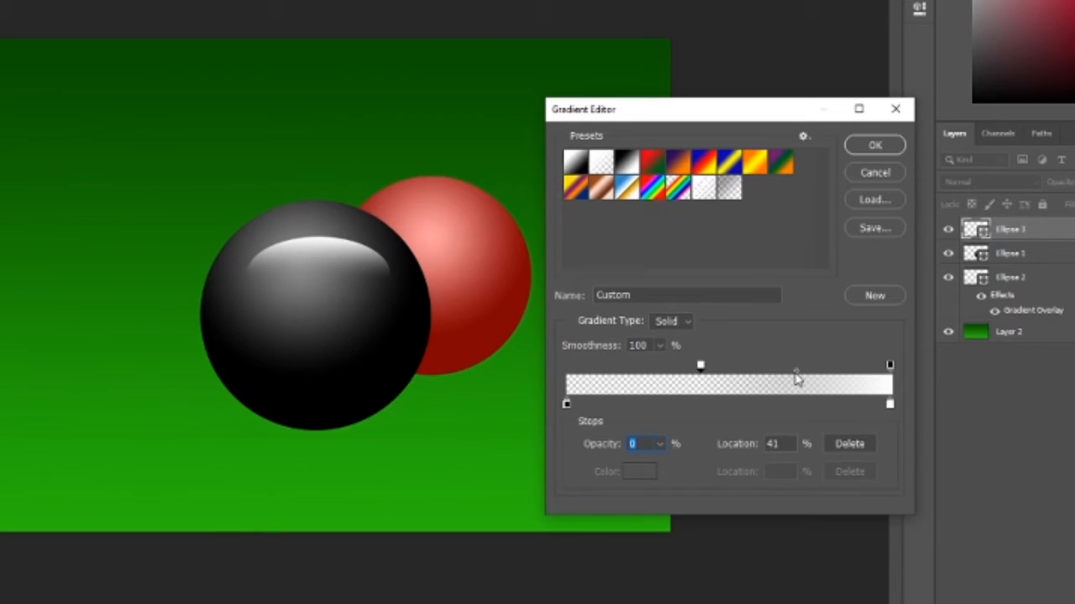
mouse_move(796, 374)
mouse_down()
mouse_move(760, 377)
mouse_move(828, 377)
mouse_move(763, 377)
mouse_move(816, 382)
mouse_up()
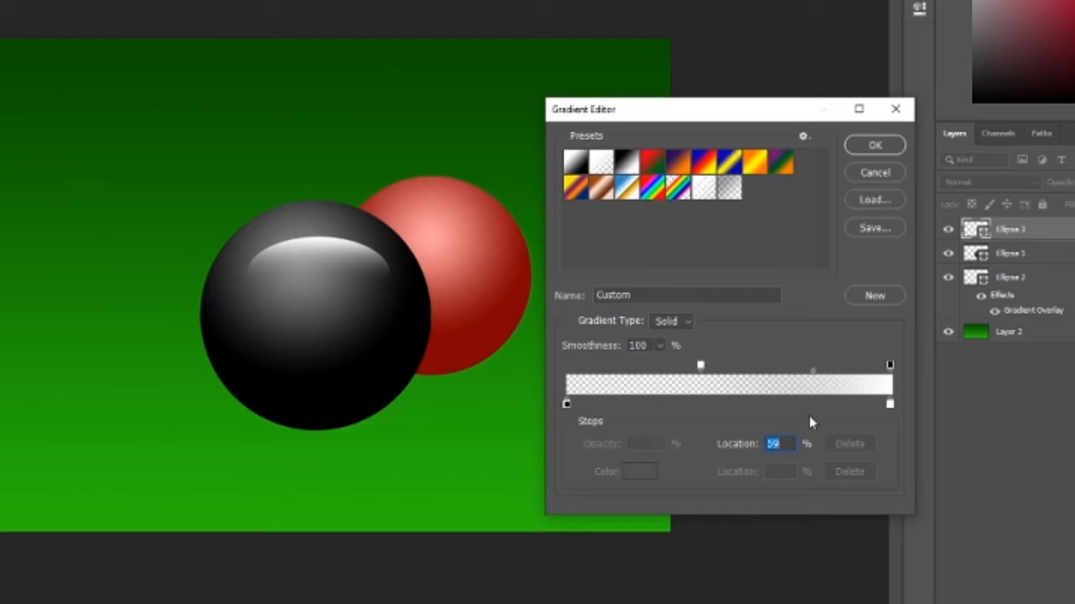
click(872, 147)
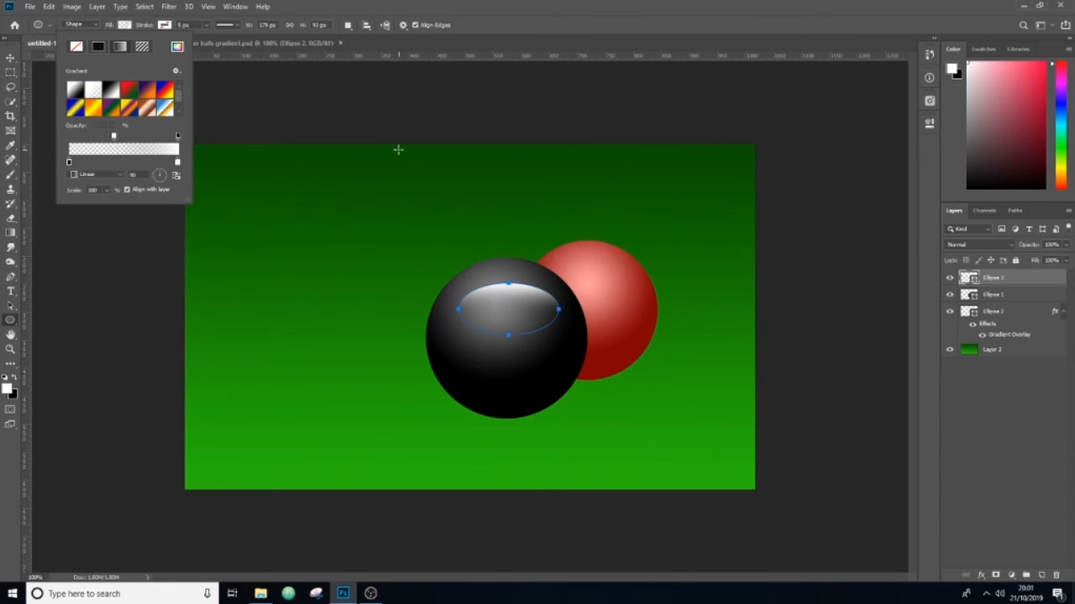
Step: Move the highlight ellipse up to the black ball's upper edge and stretch it slightly taller
click(11, 57)
drag(528, 308, 512, 284)
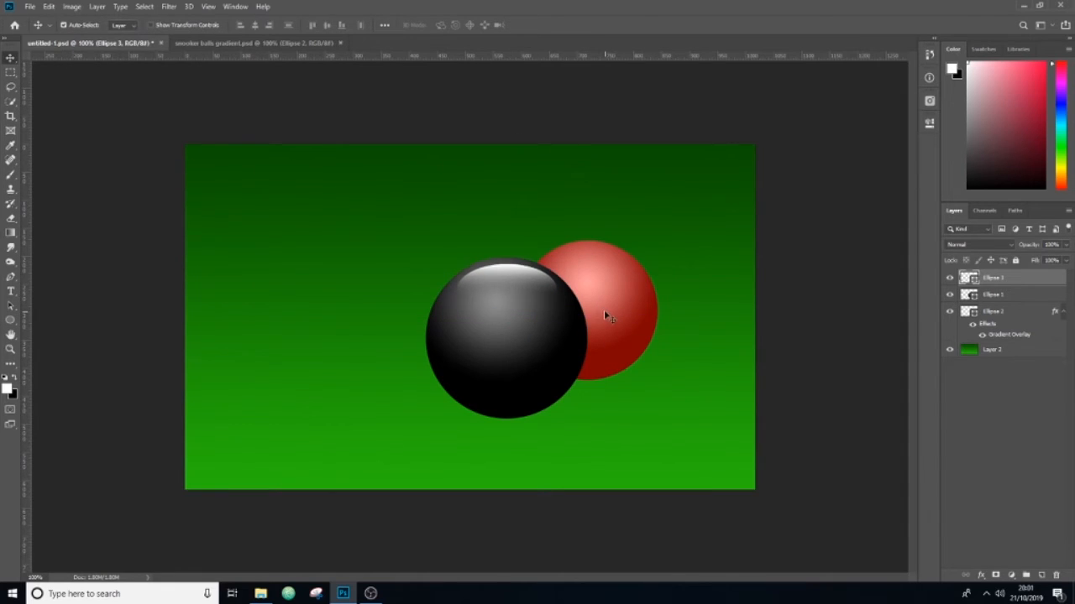
key(ctrl+t)
drag(506, 262, 507, 257)
key(Return)
Step: Duplicate the highlight ellipse onto the red ball's upper edge and place the copy's layer directly beneath the black ball's layer
drag(525, 280, 614, 263)
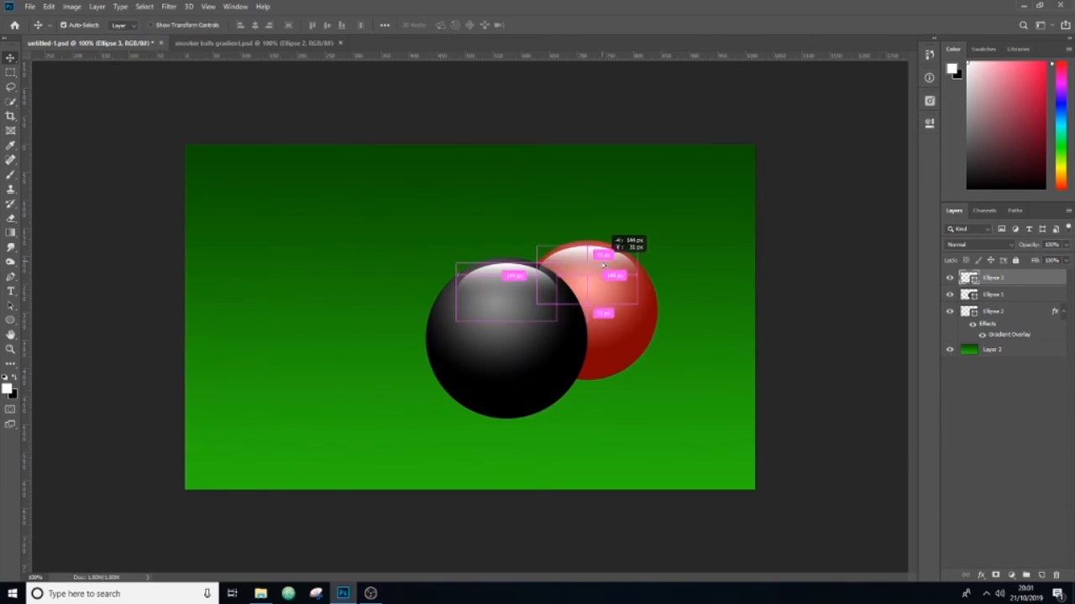
drag(1033, 278, 1034, 310)
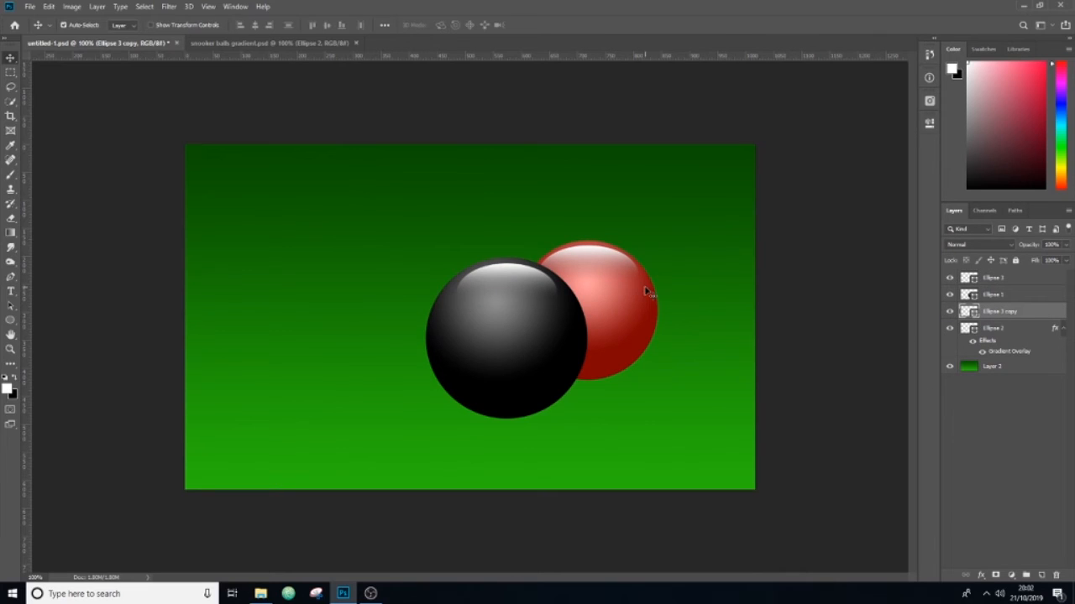
key(ctrl+t)
key(Return)
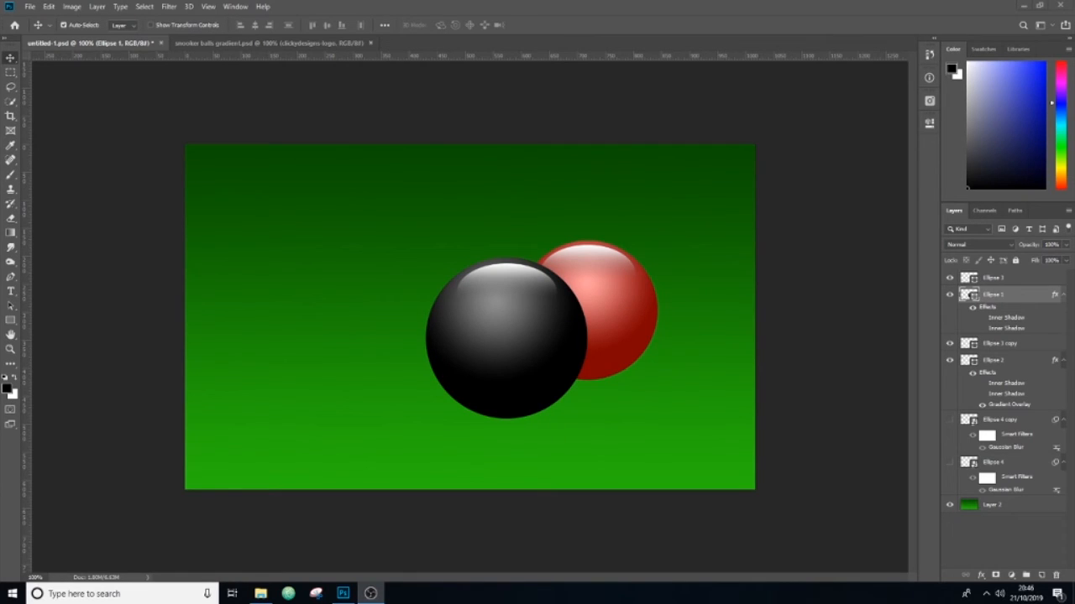
Step: Turn on both inner shadows of the black and red balls and show the two blurred shadow ellipses, Ellipse 4 and Ellipse 4 copy
click(983, 317)
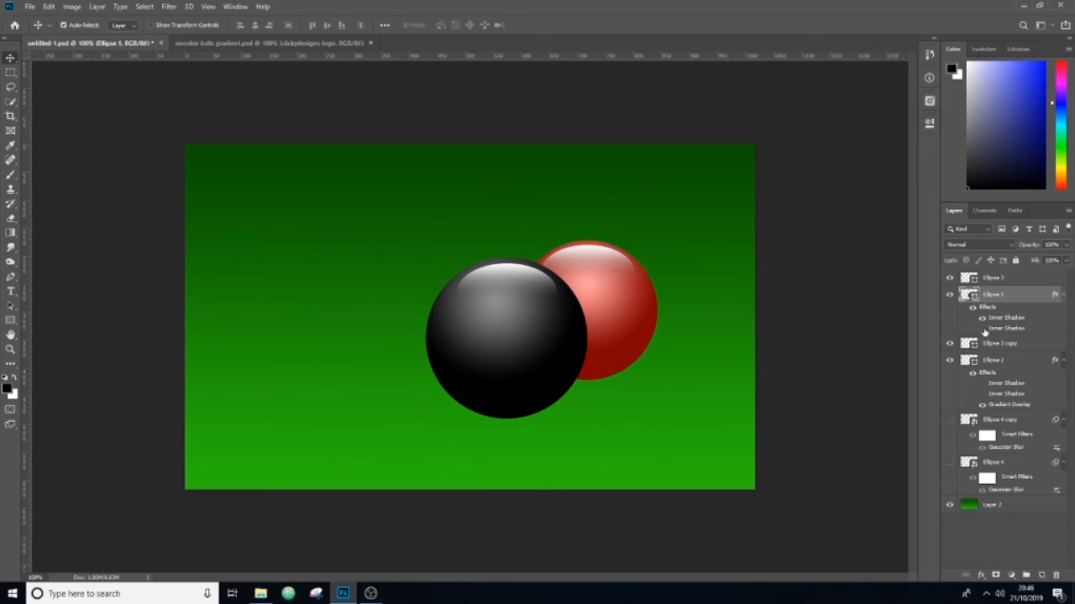
click(983, 328)
click(983, 382)
click(983, 393)
click(950, 419)
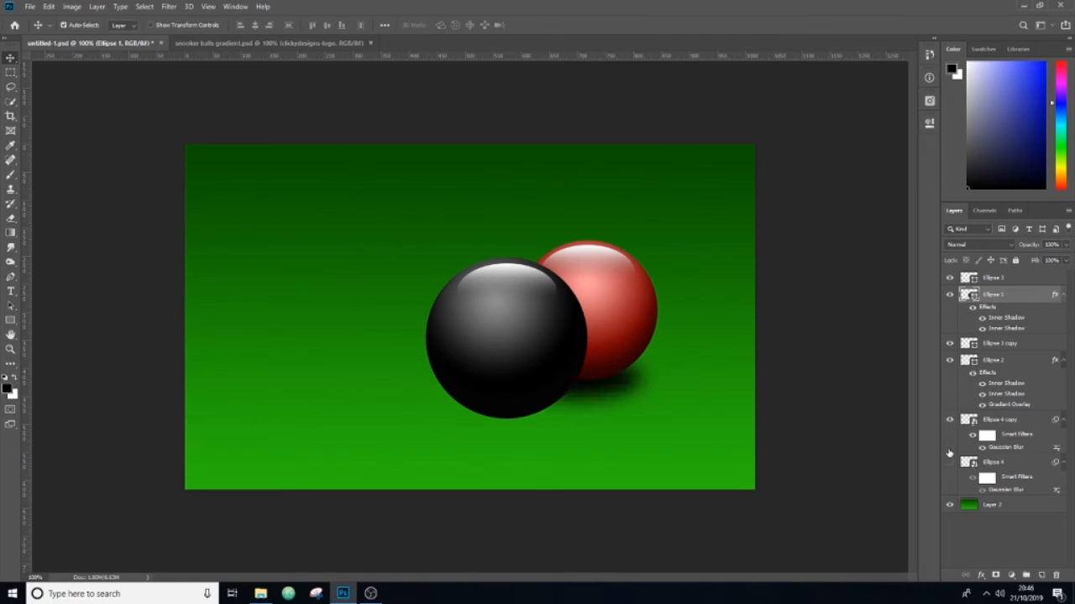
click(949, 462)
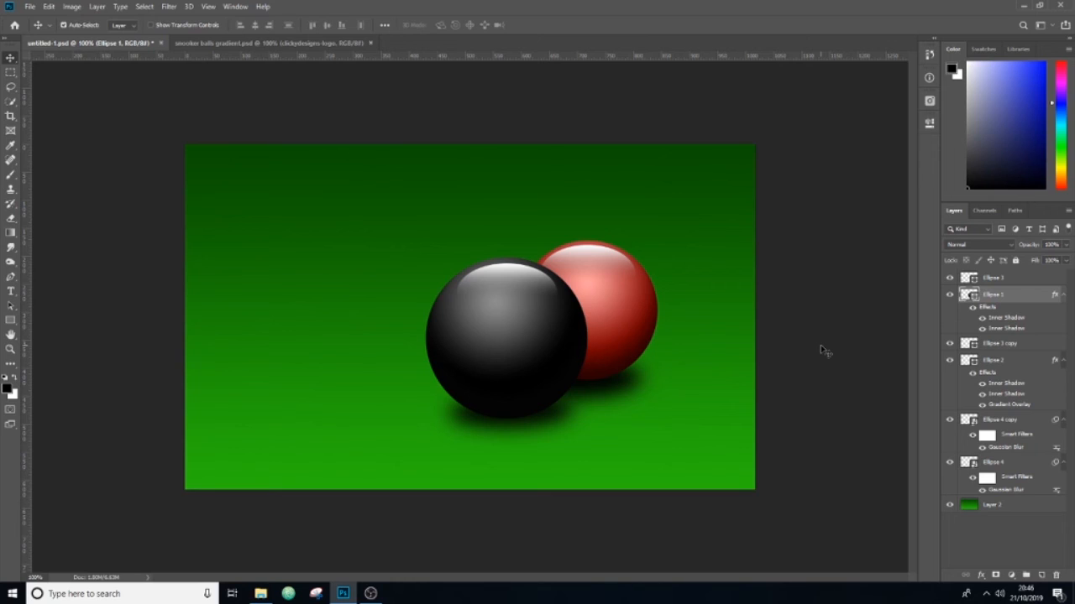
Step: Open the black ball's fill gradient in the Gradient Editor
click(929, 123)
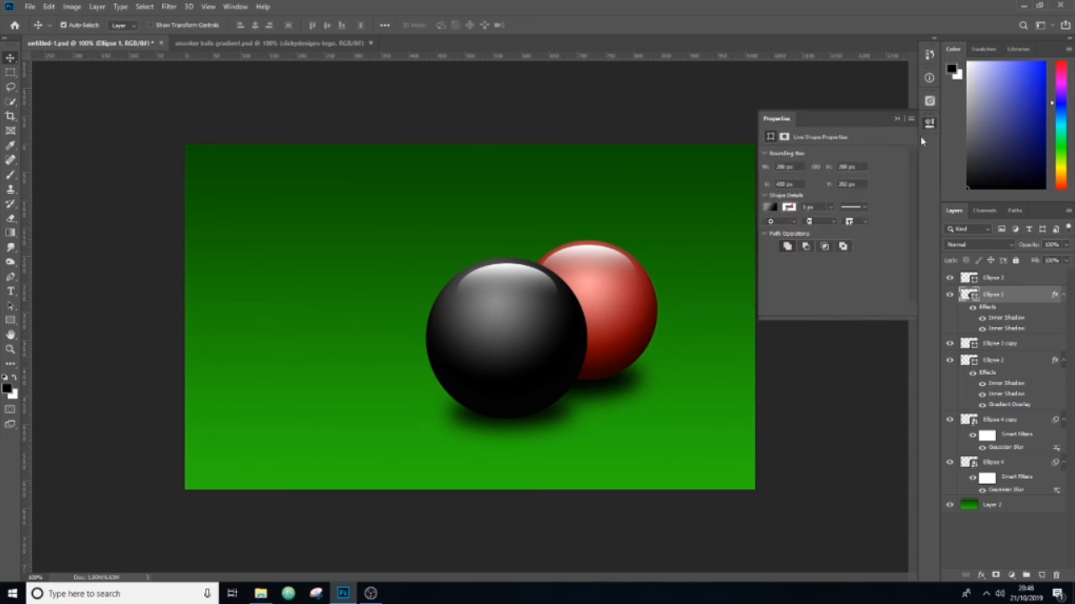
click(771, 210)
click(811, 327)
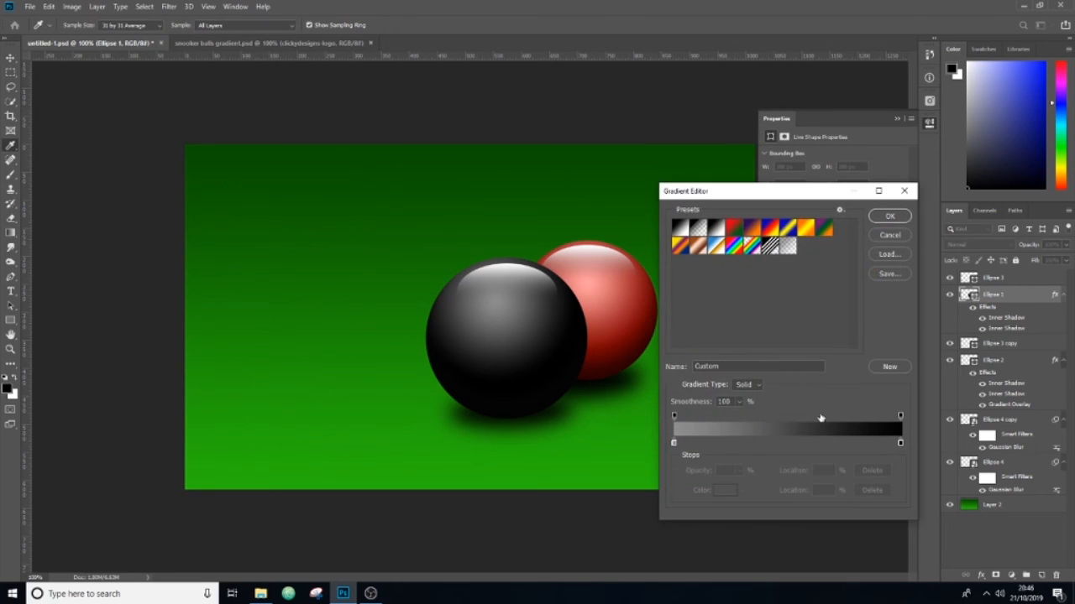